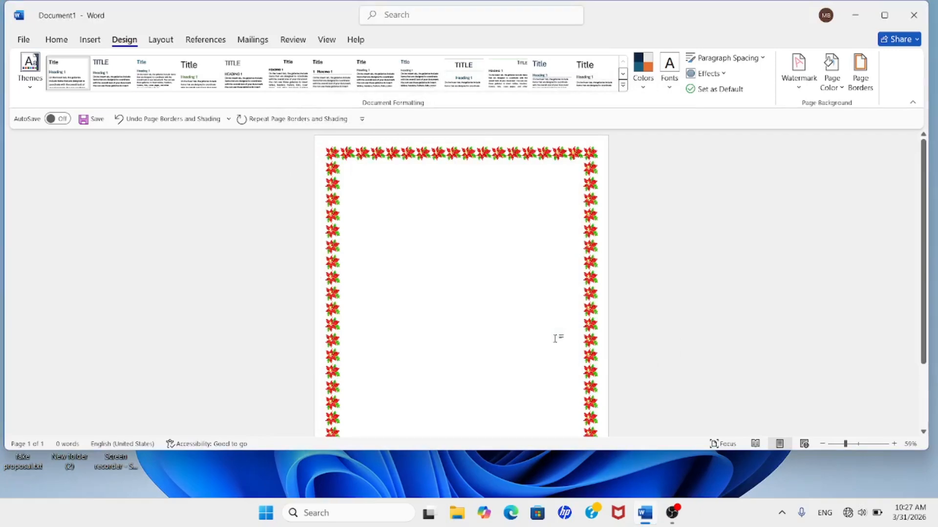
{"action": "scroll", "coordinate": [543, 315], "scroll_direction": "down", "scroll_amount": 3}
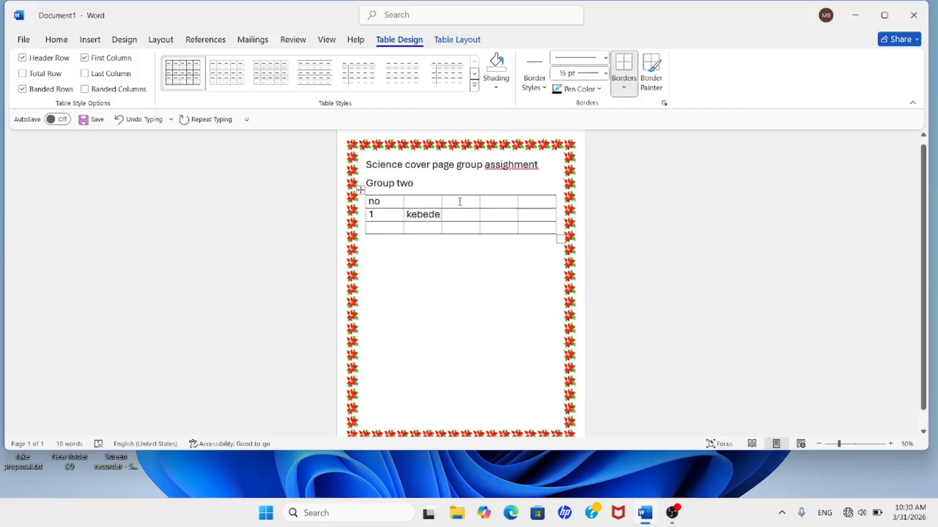
Enter "name" and "ID" as the headings of the table's second and third columns.
{"action": "left_click", "coordinate": [430, 198]}
{"action": "type", "text": "name"}
{"action": "left_click", "coordinate": [461, 199]}
{"action": "type", "text": "i"}
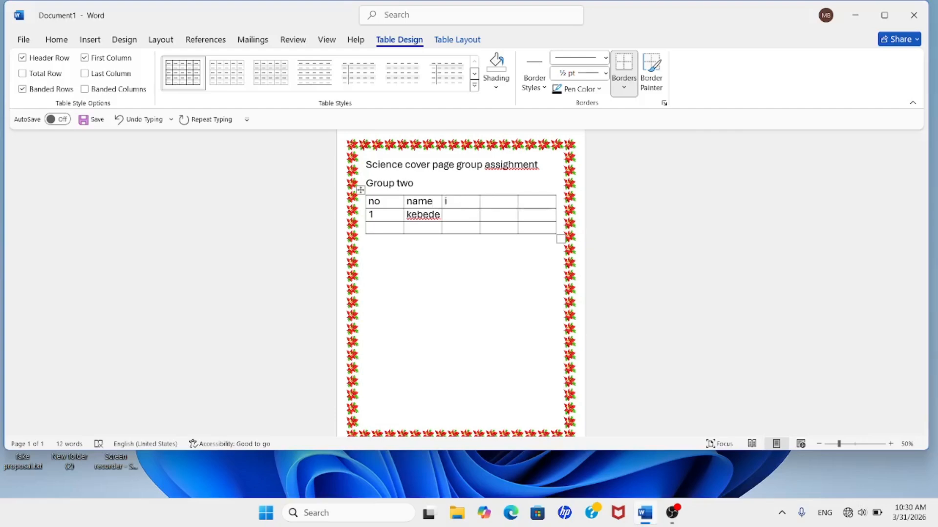
{"action": "key", "text": "BackSpace"}
{"action": "type", "text": "ID"}
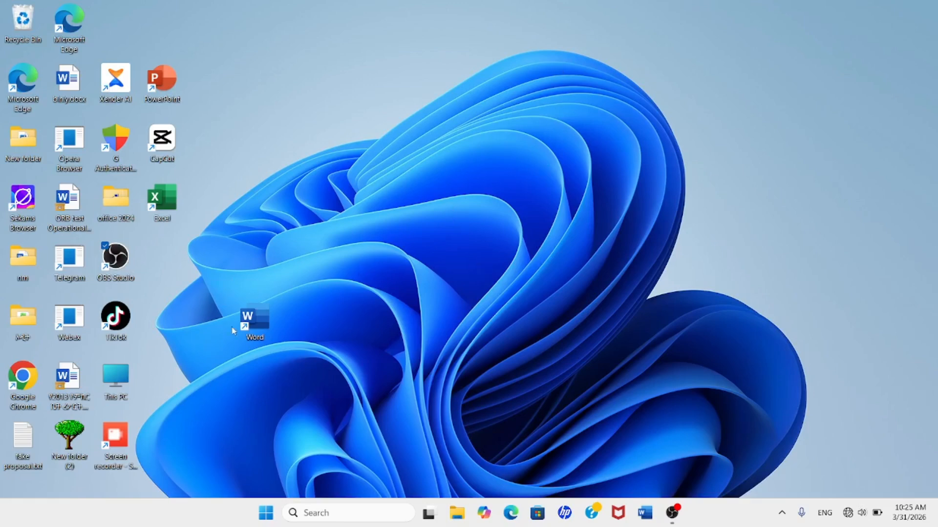
Start Word from the desktop and create a new blank document.
{"action": "left_click", "coordinate": [260, 323]}
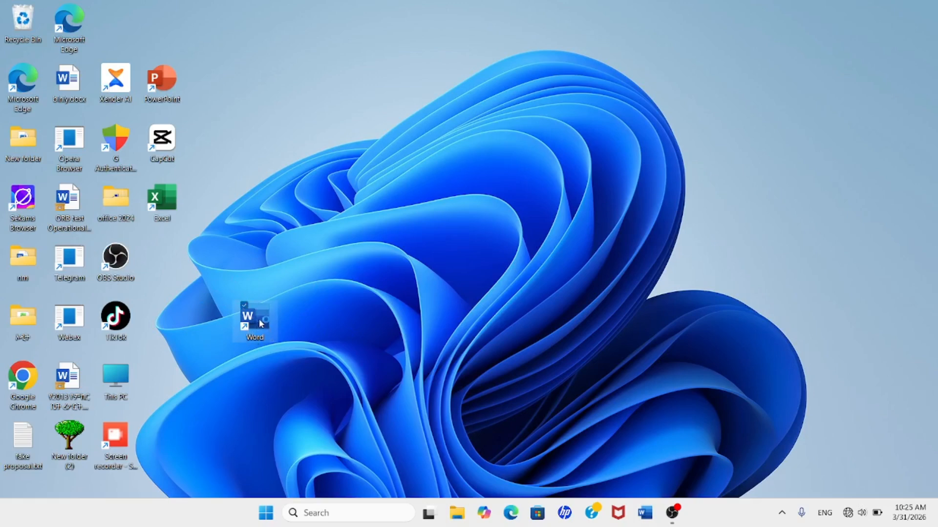
{"action": "double_click", "coordinate": [260, 324]}
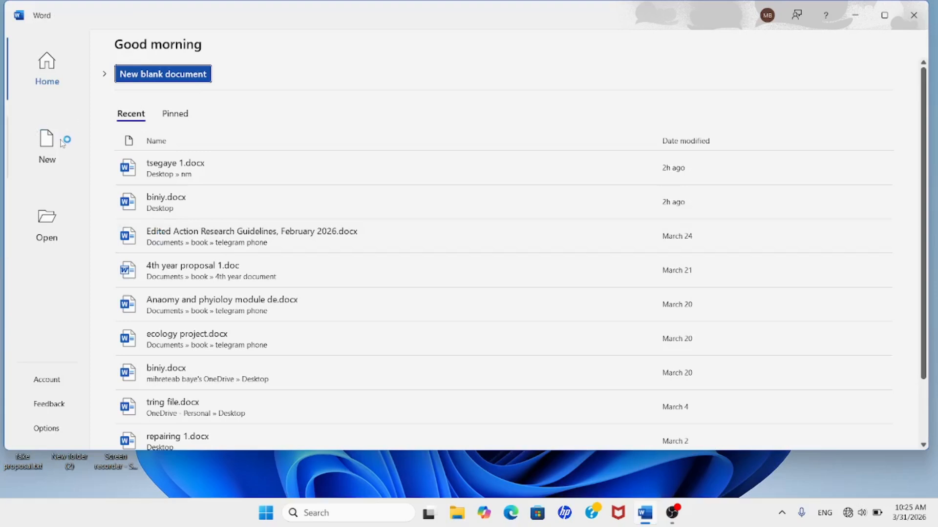
{"action": "left_click", "coordinate": [44, 147]}
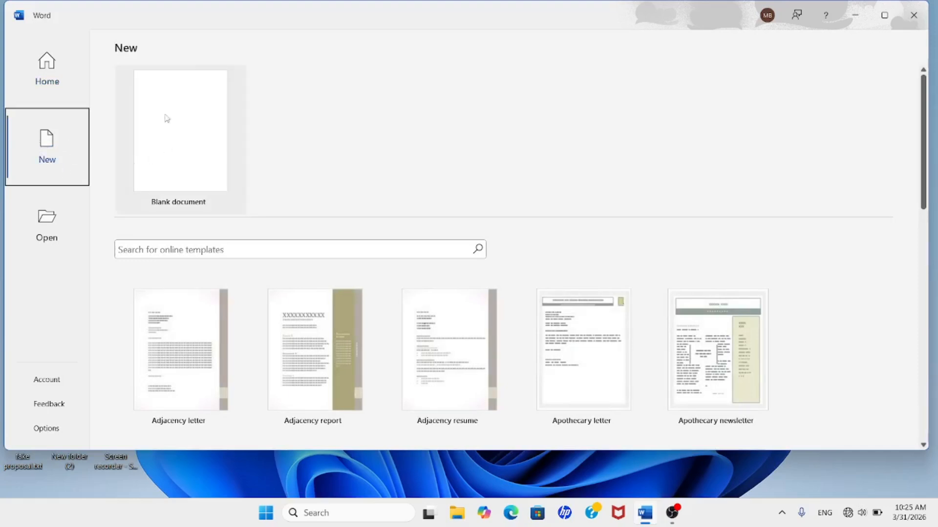
{"action": "left_click", "coordinate": [180, 174]}
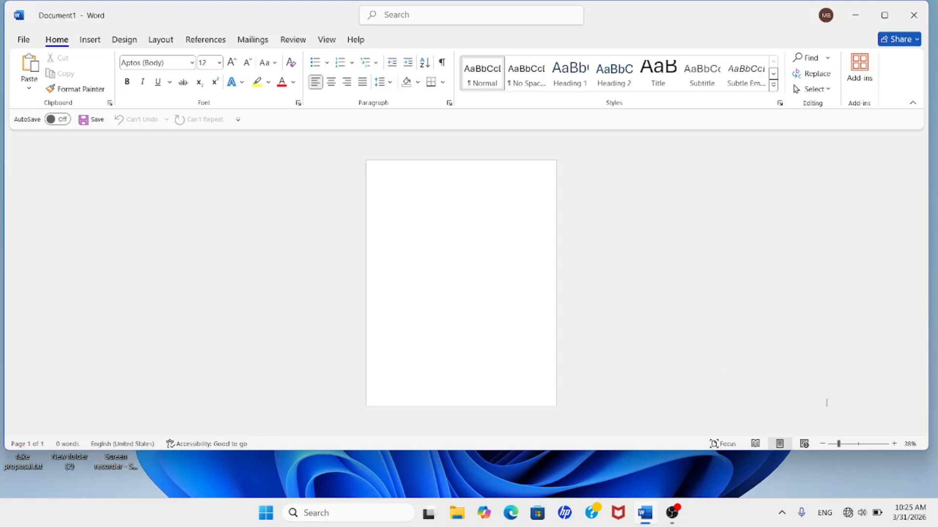
Open the page border settings for the blank document.
{"action": "left_click", "coordinate": [858, 446]}
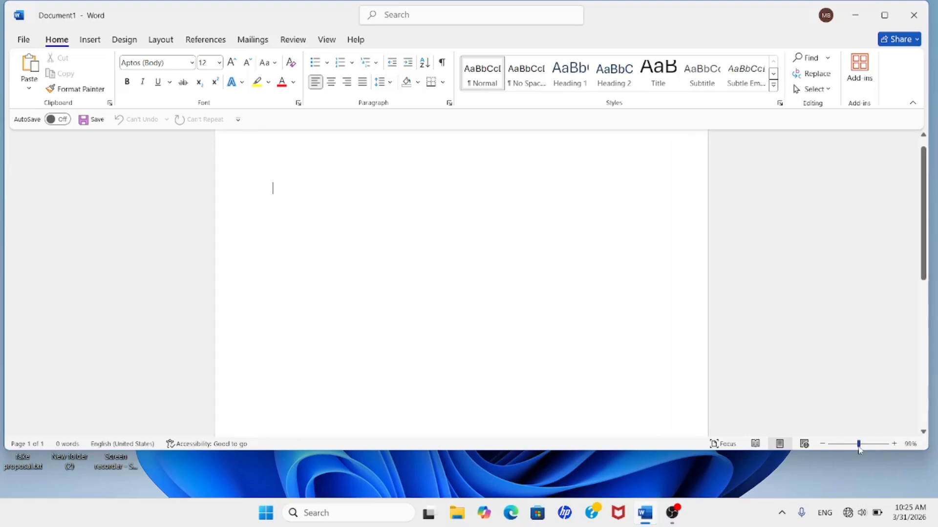
{"action": "left_click", "coordinate": [847, 445]}
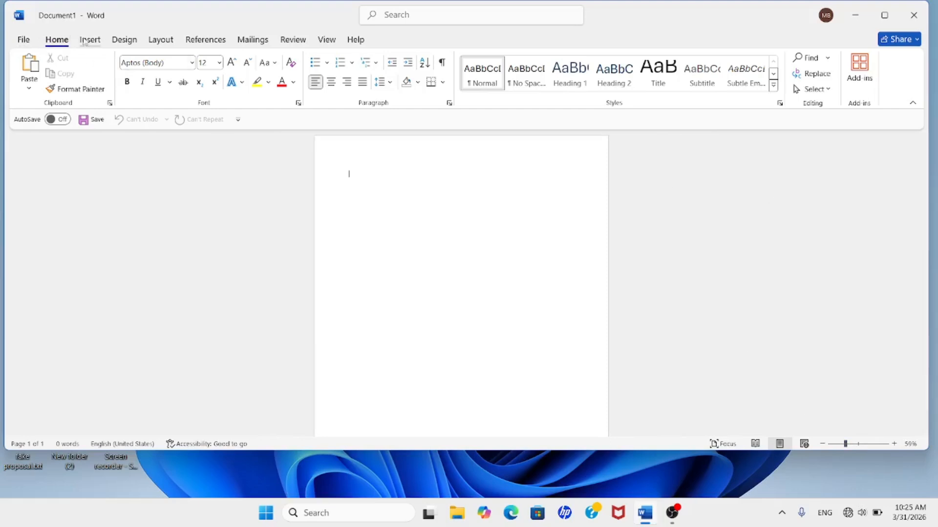
{"action": "left_click", "coordinate": [120, 40]}
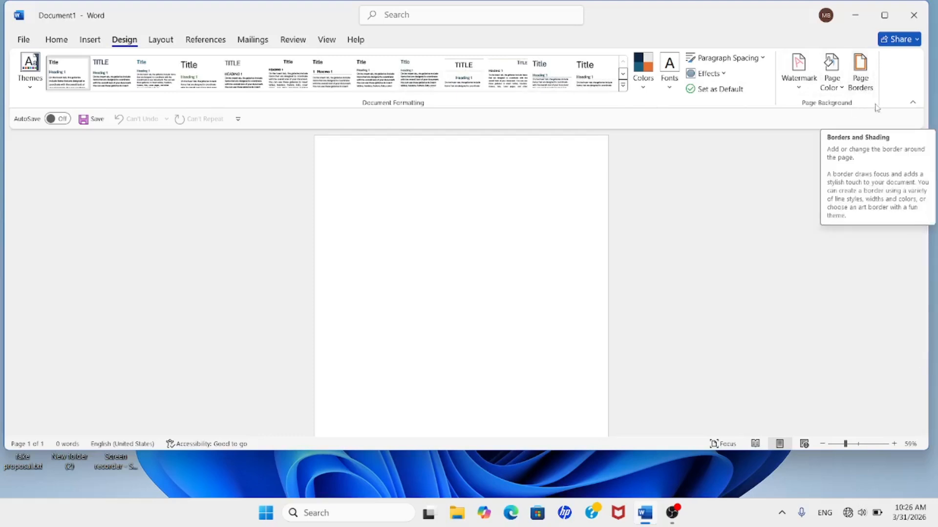
{"action": "left_click", "coordinate": [862, 73]}
{"action": "left_click", "coordinate": [861, 84]}
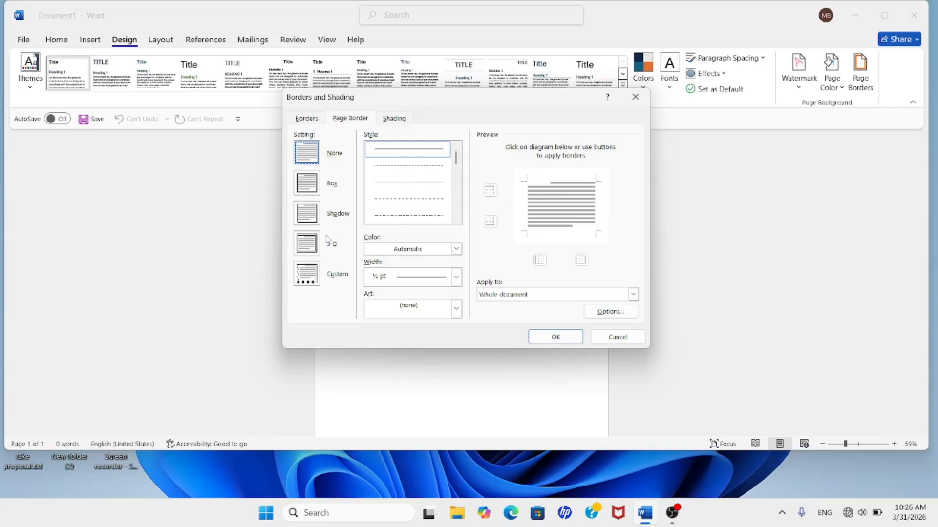
Try the Box, Shadow and 3-D page border settings and return the setting to None.
{"action": "left_click", "coordinate": [306, 180]}
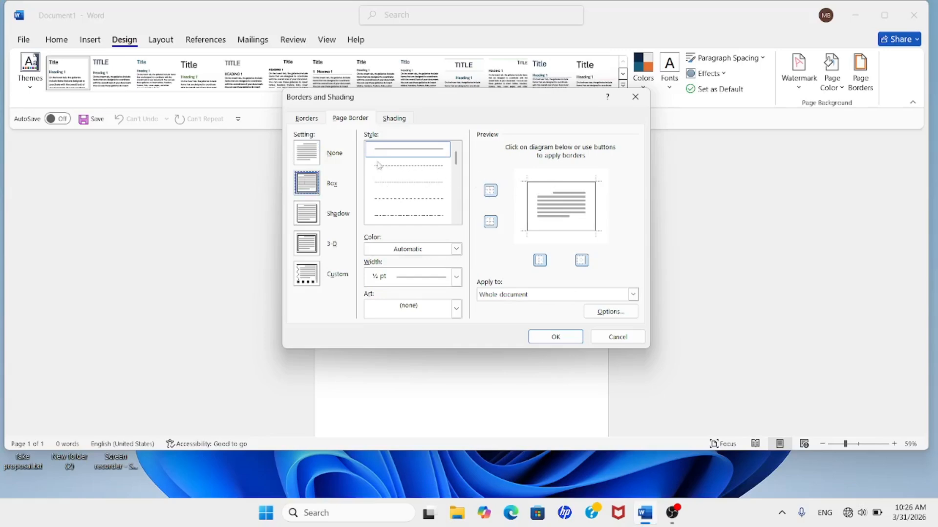
{"action": "left_click", "coordinate": [320, 153]}
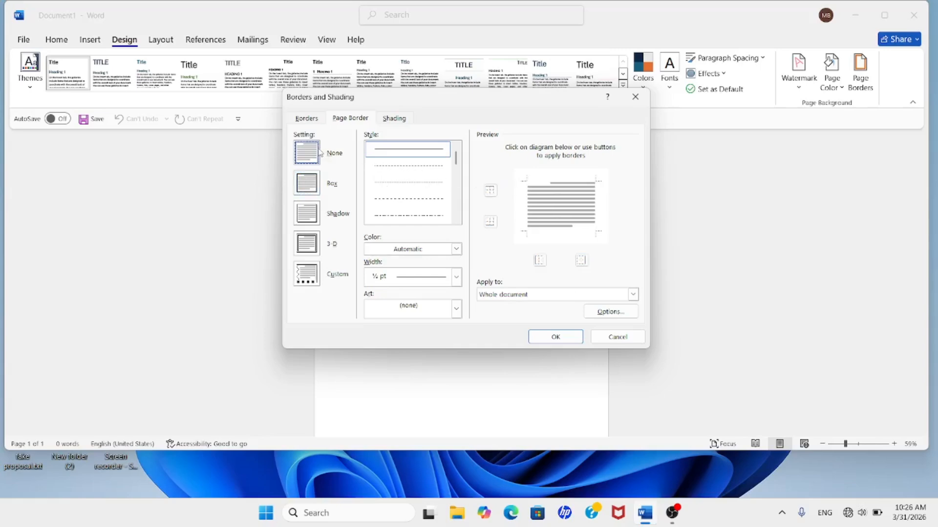
{"action": "left_click", "coordinate": [311, 182]}
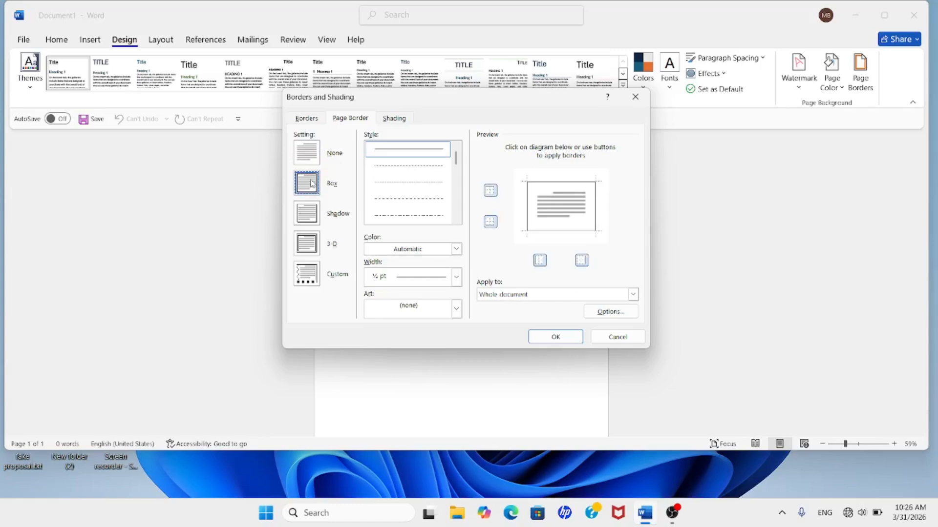
{"action": "left_click", "coordinate": [306, 216]}
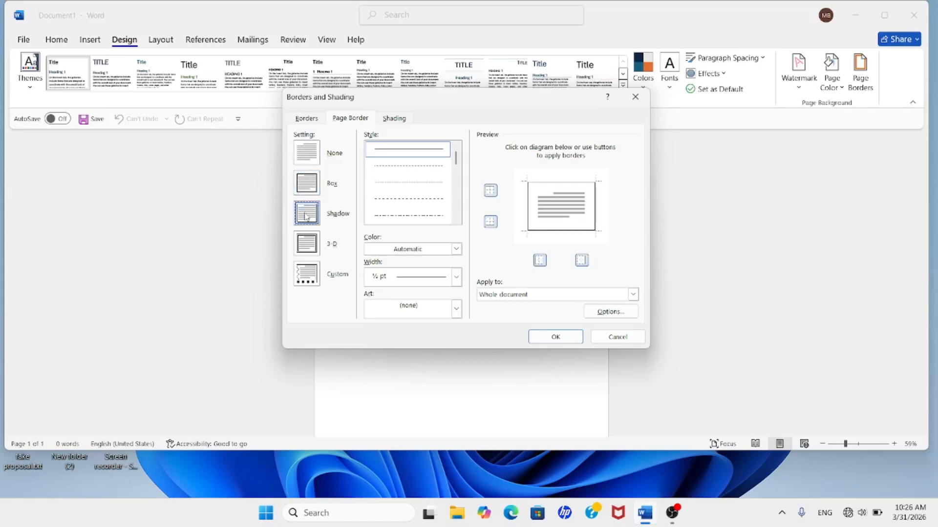
{"action": "left_click", "coordinate": [307, 249]}
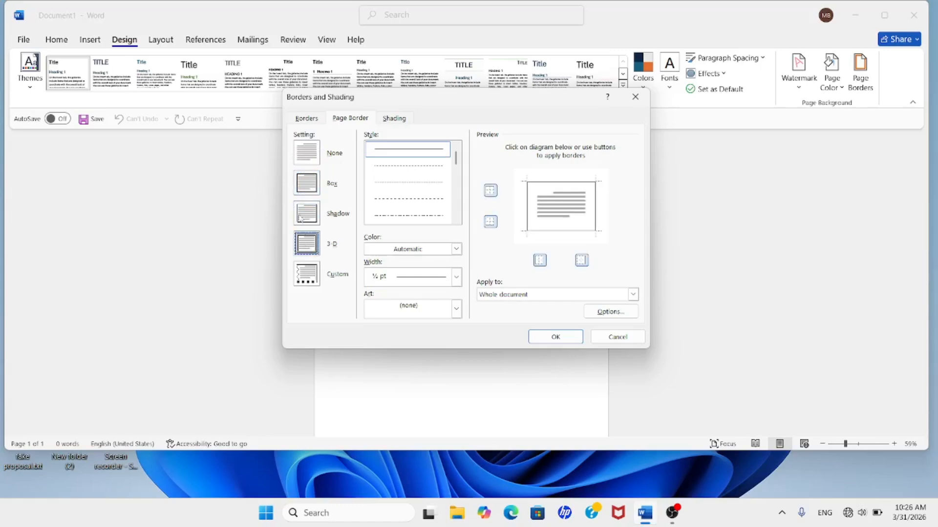
{"action": "left_click", "coordinate": [307, 149]}
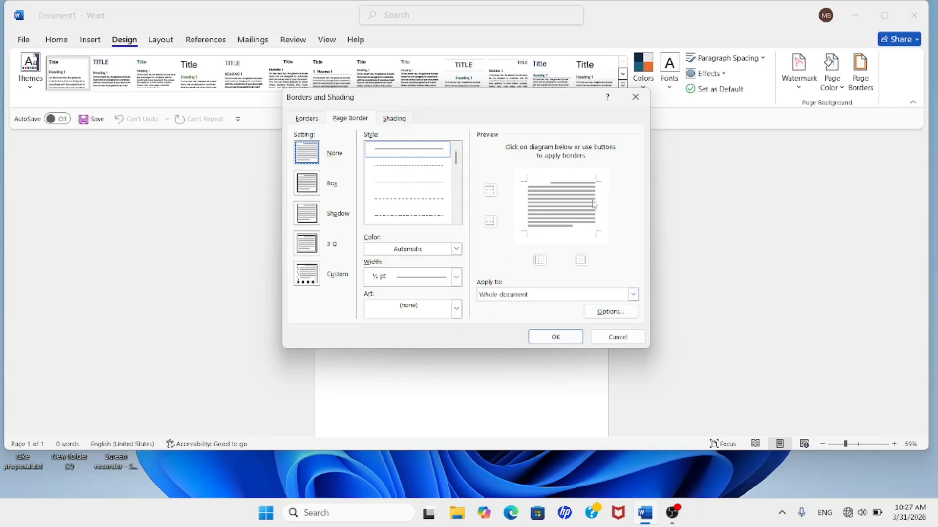
Try the red apple art and the ice cream cone art as the page border.
{"action": "left_click", "coordinate": [455, 309]}
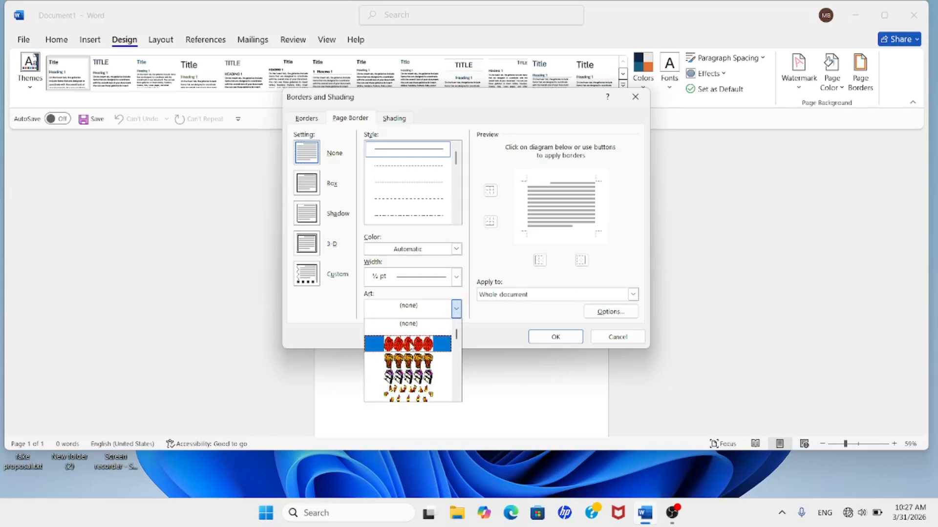
{"action": "left_click", "coordinate": [411, 344]}
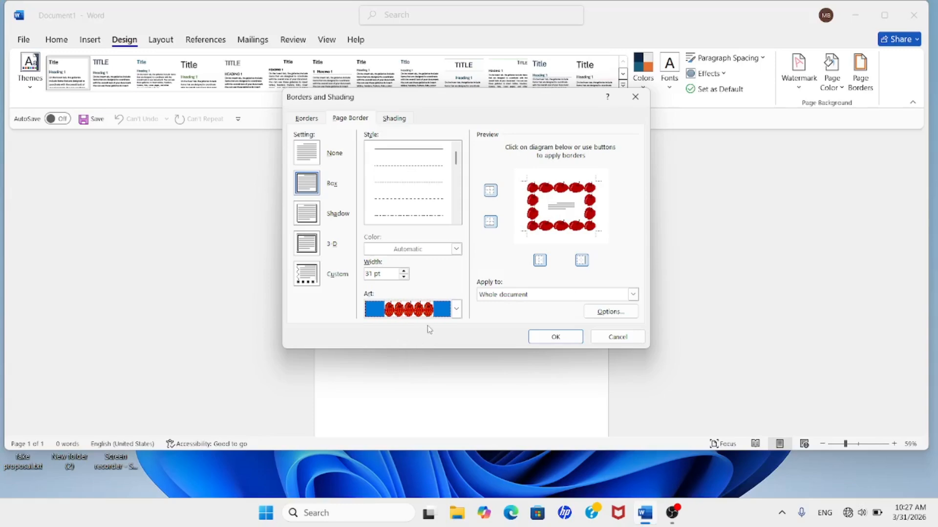
{"action": "left_click", "coordinate": [456, 309]}
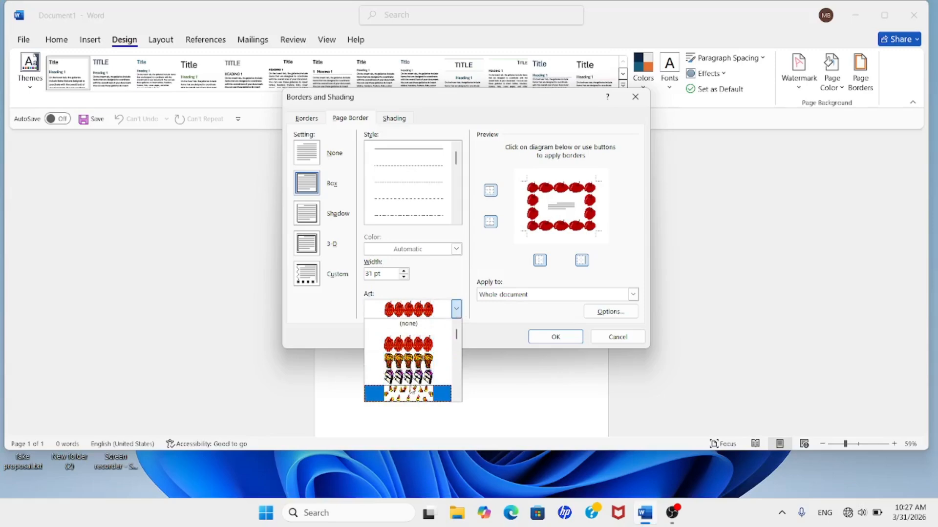
{"action": "left_click", "coordinate": [456, 358]}
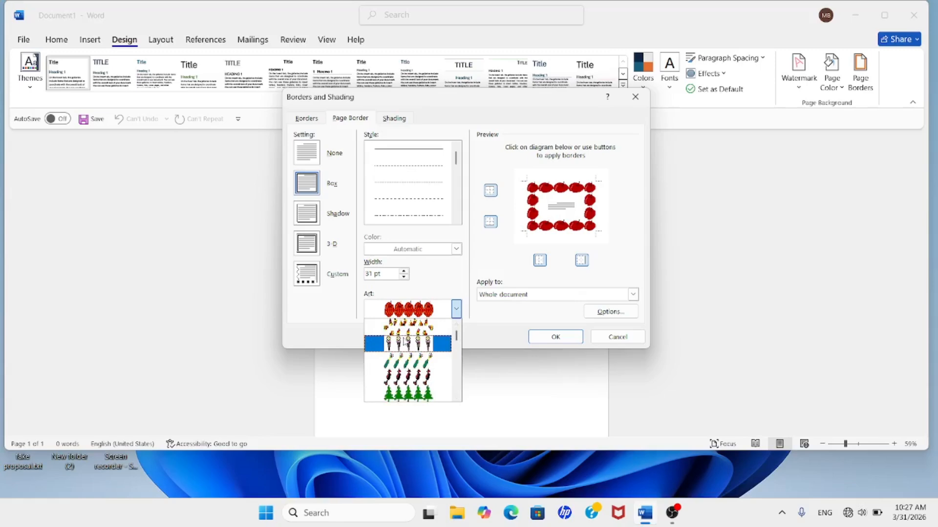
{"action": "left_click", "coordinate": [404, 343]}
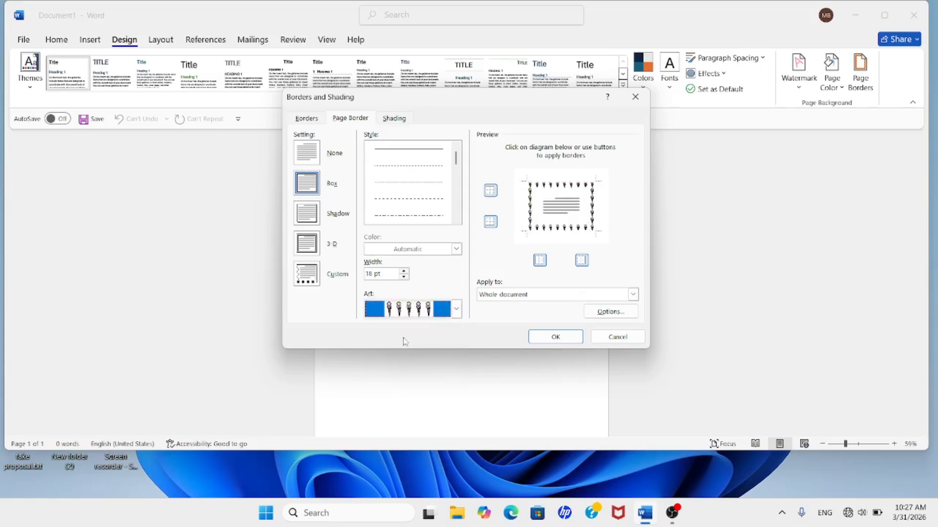
Set the page border art to the red flowers with green leaves.
{"action": "left_click", "coordinate": [456, 309]}
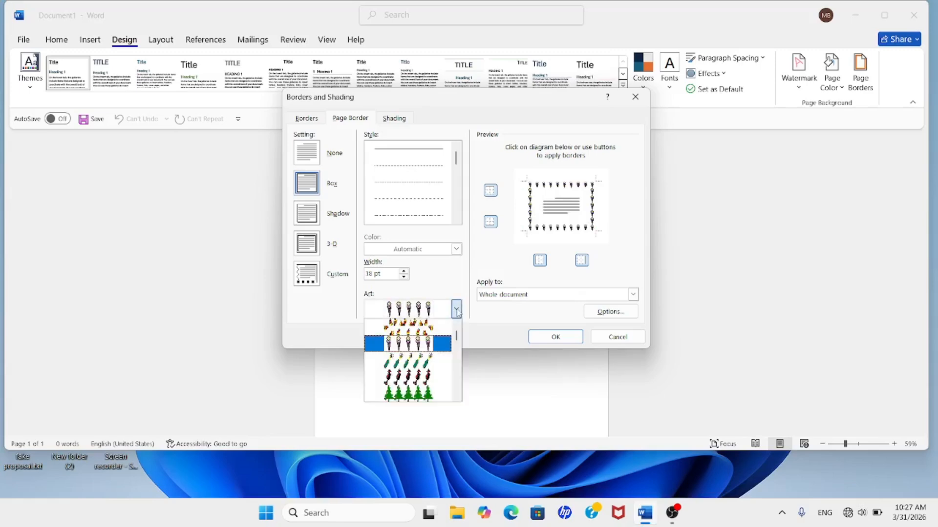
{"action": "left_click", "coordinate": [457, 372]}
{"action": "left_click", "coordinate": [456, 372]}
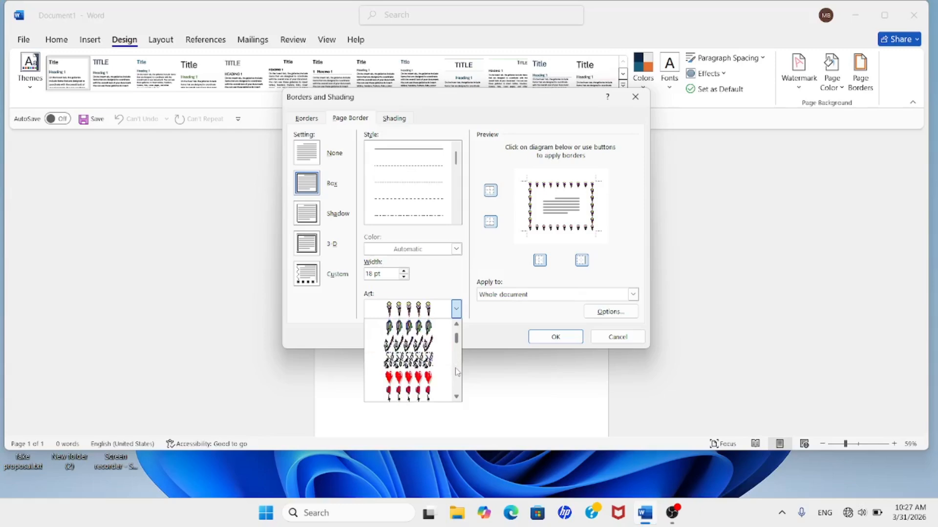
{"action": "left_click", "coordinate": [457, 372]}
{"action": "left_click", "coordinate": [457, 372]}
{"action": "left_click", "coordinate": [457, 372]}
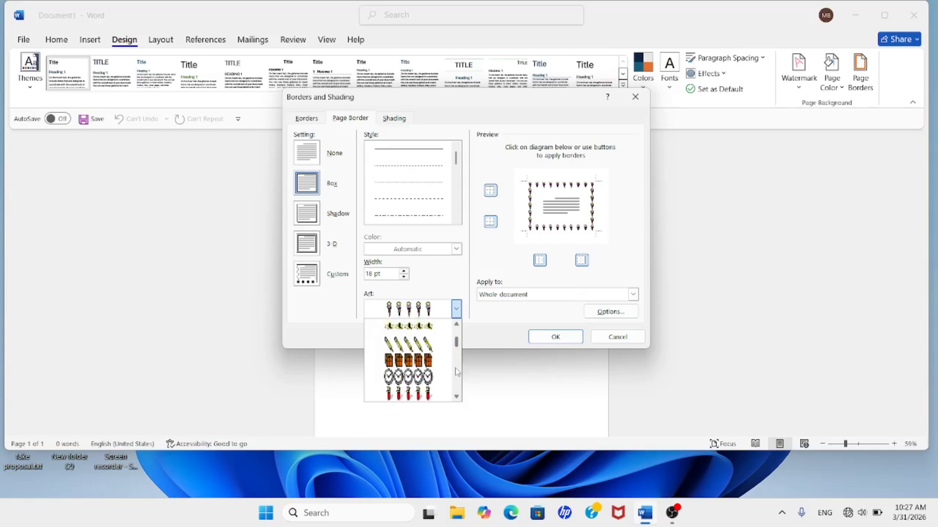
{"action": "left_click", "coordinate": [457, 372]}
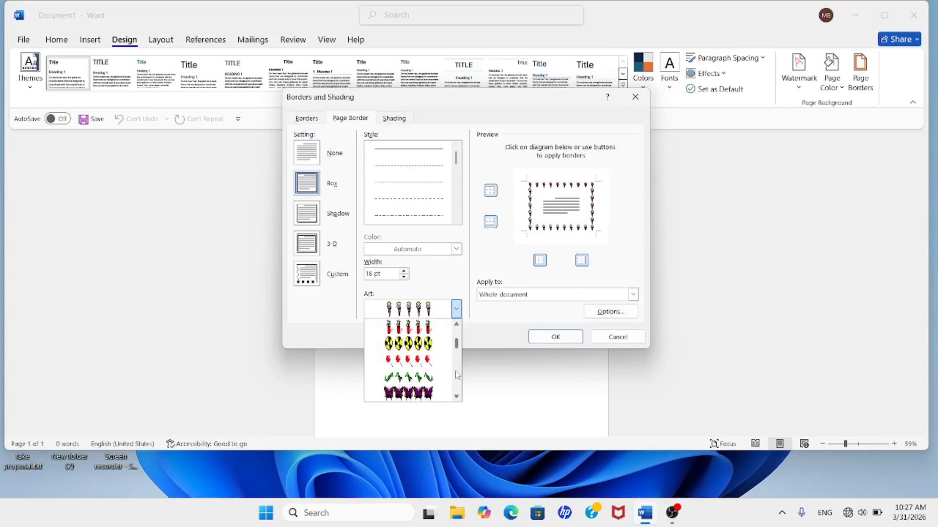
{"action": "left_click", "coordinate": [457, 373]}
{"action": "left_click", "coordinate": [458, 375]}
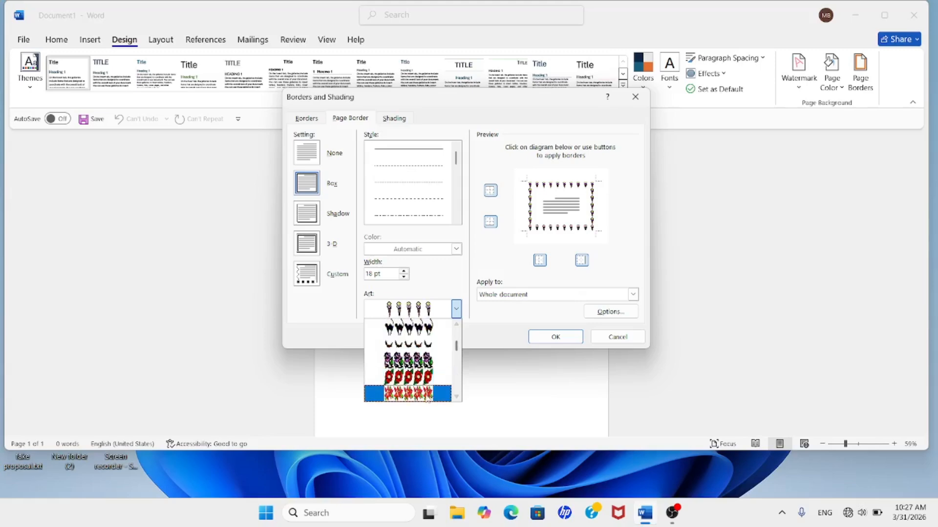
{"action": "left_click", "coordinate": [428, 397]}
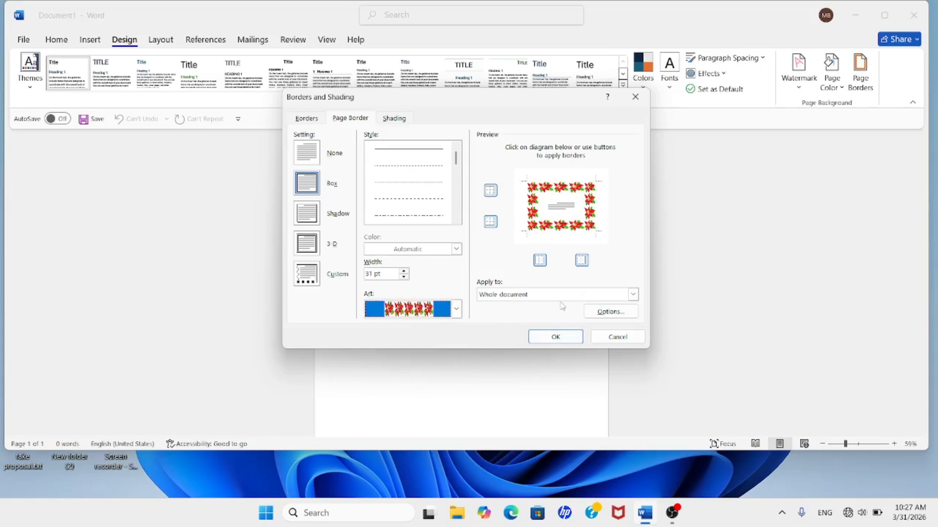
Limit the flower page border to "This section - First page only" and apply it to the document.
{"action": "left_click", "coordinate": [633, 295]}
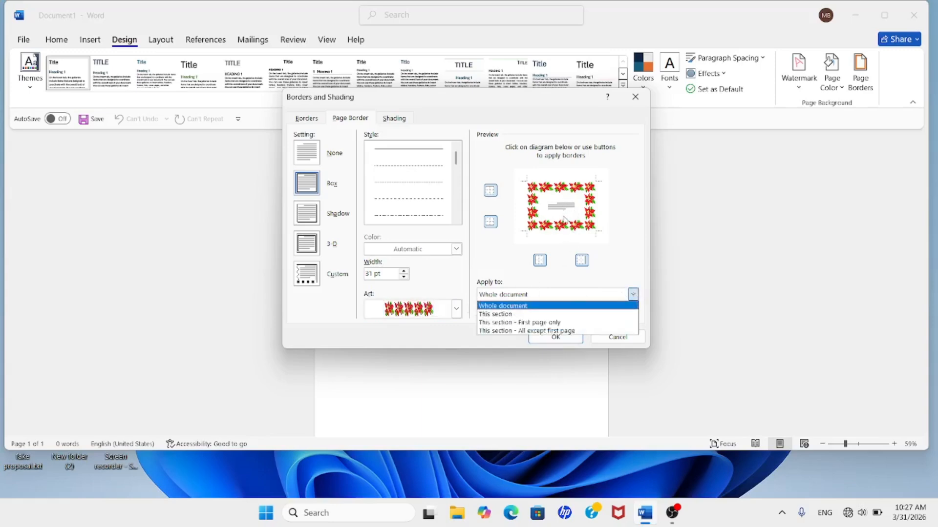
{"action": "left_click", "coordinate": [490, 323]}
{"action": "key", "text": "Return"}
{"action": "scroll", "coordinate": [544, 315], "scroll_direction": "down", "scroll_amount": 5}
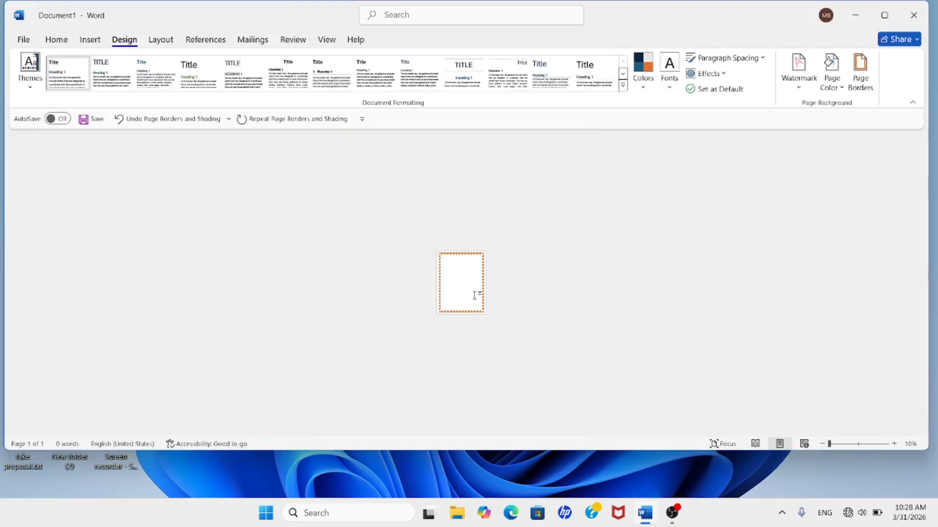
{"action": "scroll", "coordinate": [481, 296], "scroll_direction": "up", "scroll_amount": 3}
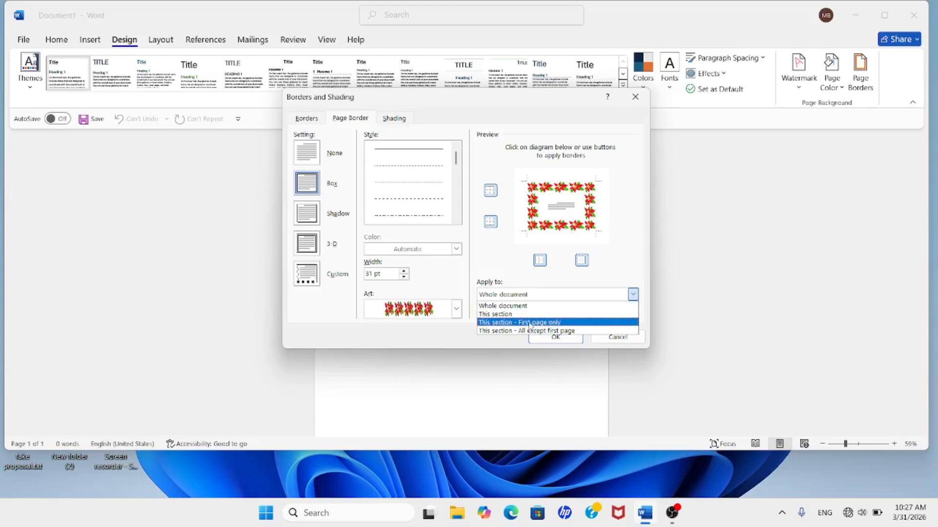
{"action": "left_click", "coordinate": [560, 323]}
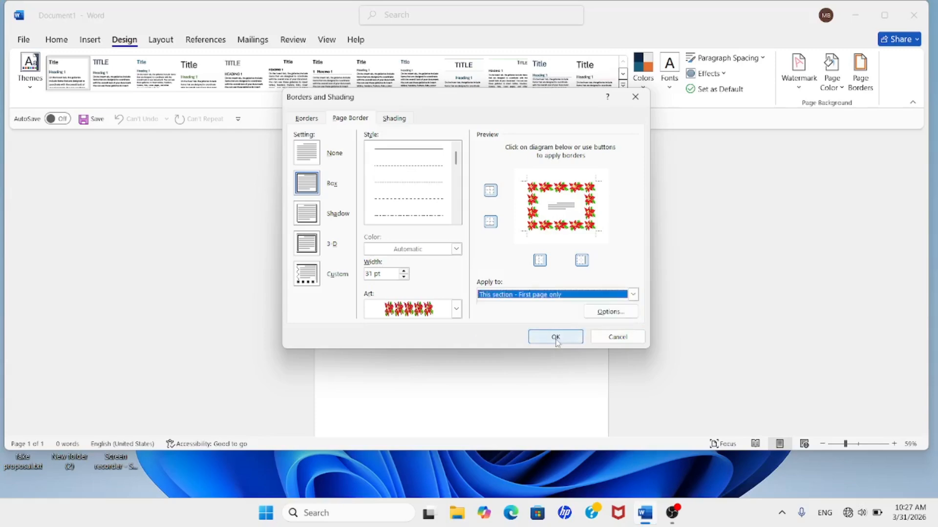
{"action": "left_click", "coordinate": [556, 337]}
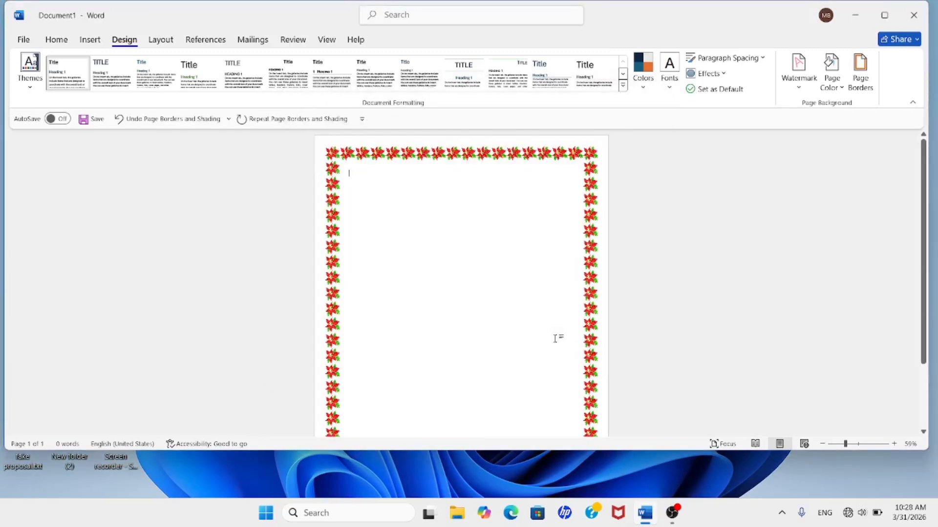
{"action": "scroll", "coordinate": [543, 314], "scroll_direction": "down", "scroll_amount": 3}
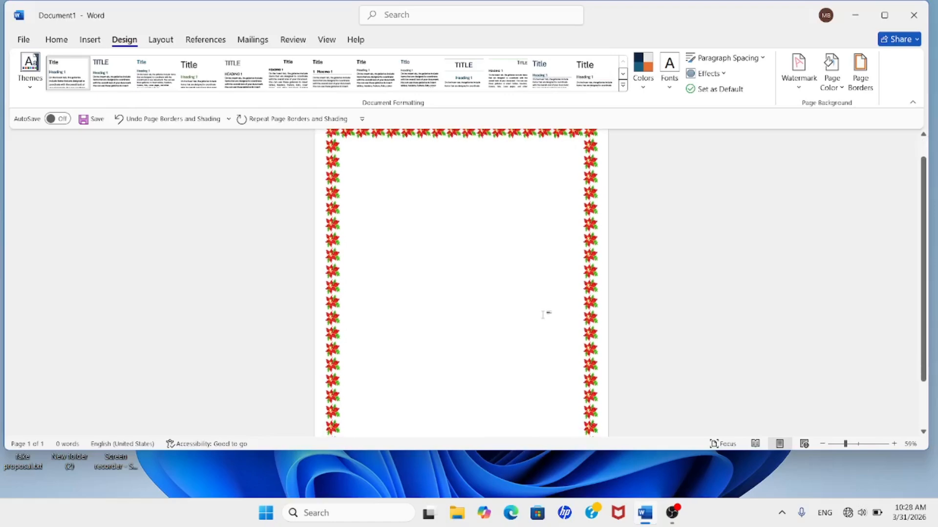
{"action": "scroll", "coordinate": [477, 295], "scroll_direction": "down", "scroll_amount": 1}
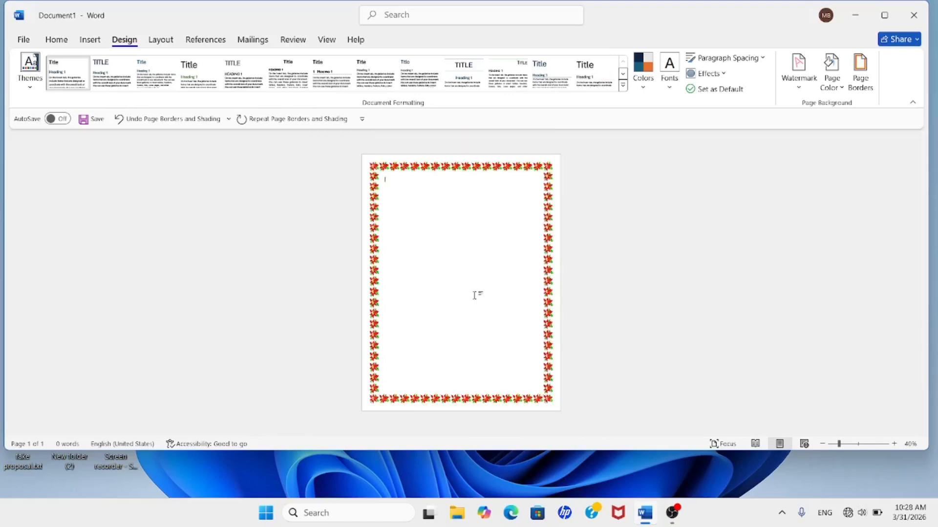
Enter the title text "Science cover page group assighmen" on the first line of the bordered page.
{"action": "scroll", "coordinate": [474, 295], "scroll_direction": "down", "scroll_amount": 1}
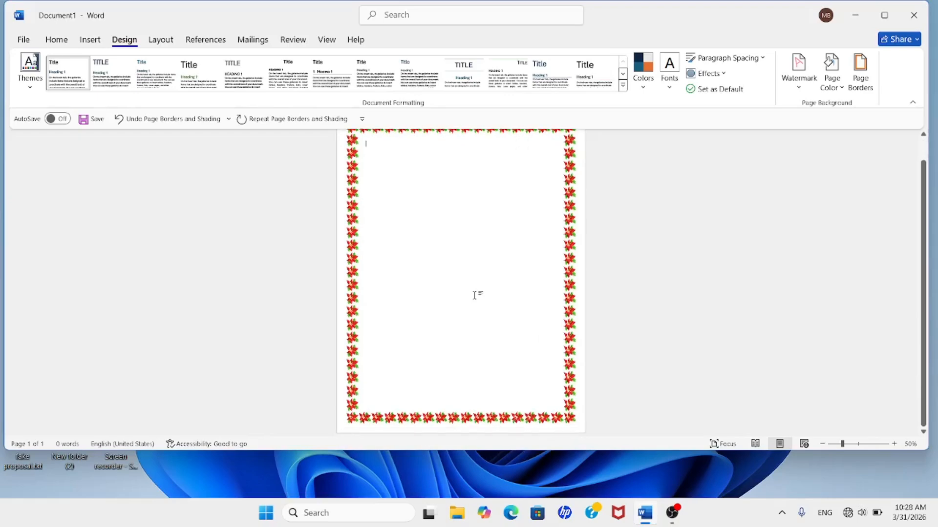
{"action": "scroll", "coordinate": [408, 164], "scroll_direction": "up", "scroll_amount": 1}
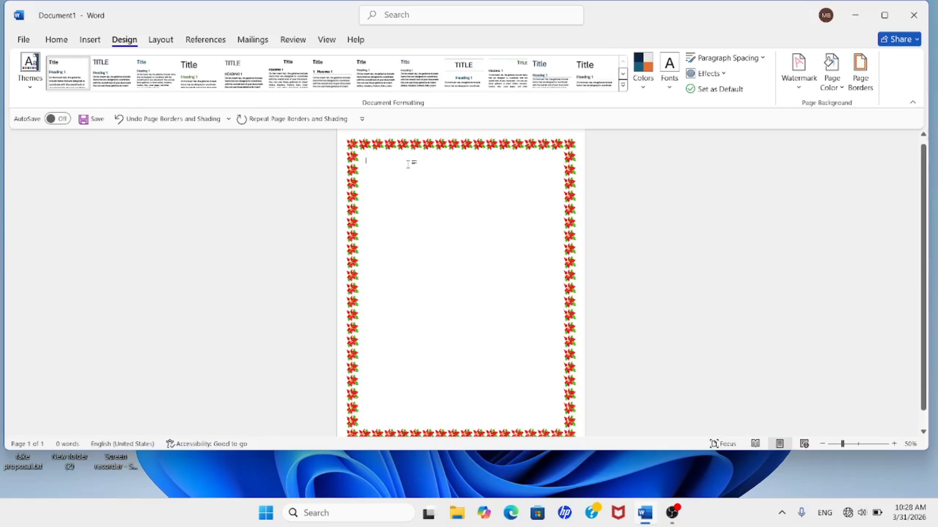
{"action": "type", "text": "so"}
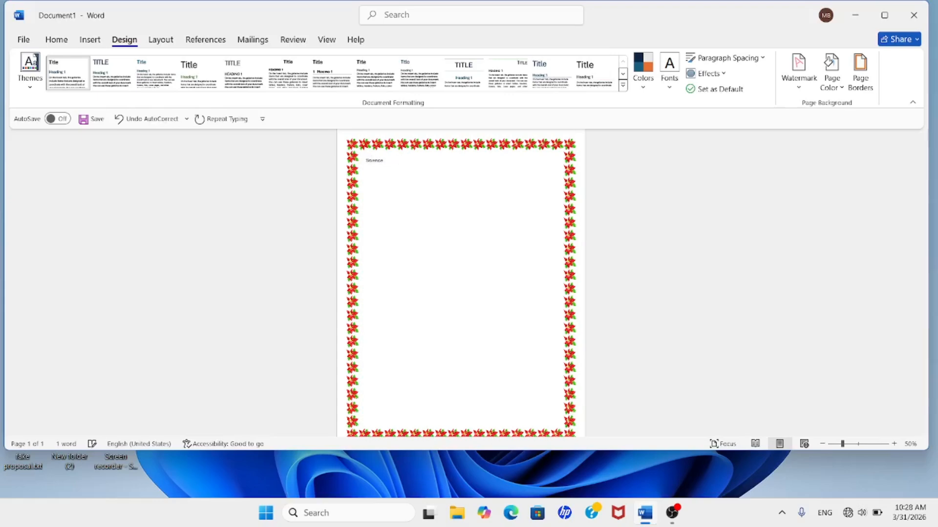
{"action": "type", "text": "cover"}
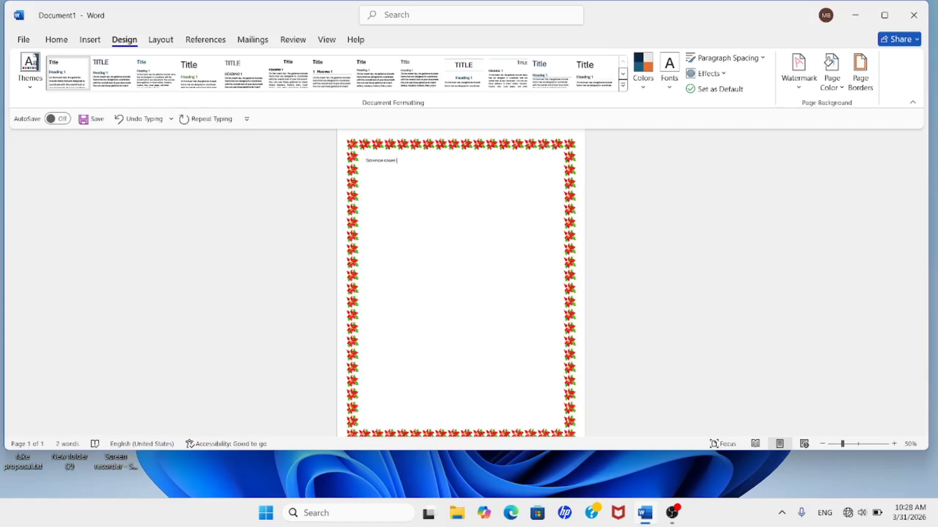
{"action": "type", "text": " page grou"}
{"action": "key", "text": "BackSpace"}
{"action": "key", "text": "BackSpace"}
{"action": "type", "text": "men"}
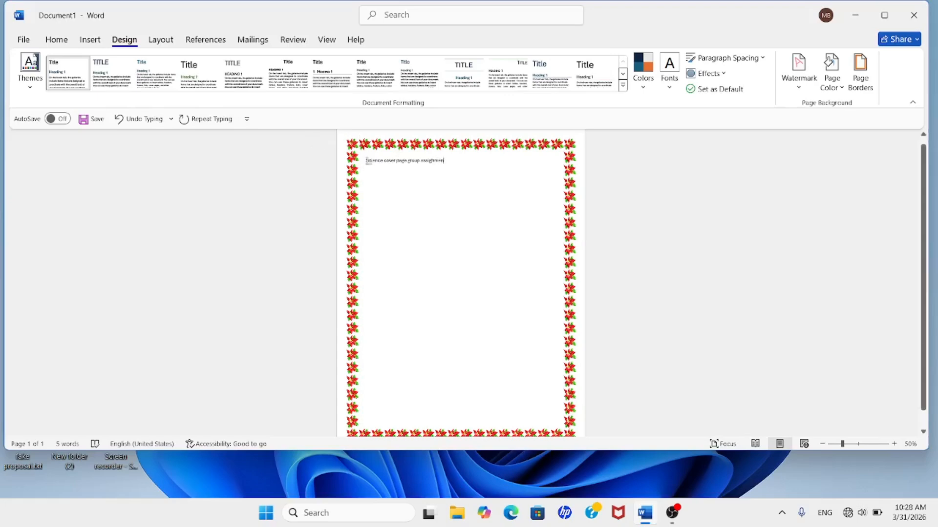
Set the font size of the whole title line to 26.
{"action": "left_click_drag", "start_coordinate": [367, 162], "coordinate": [458, 161]}
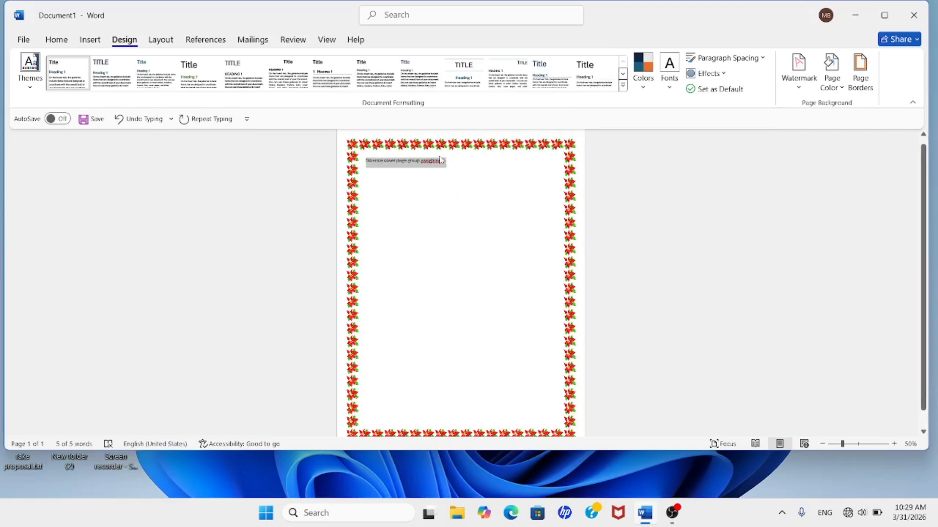
{"action": "right_click", "coordinate": [411, 166]}
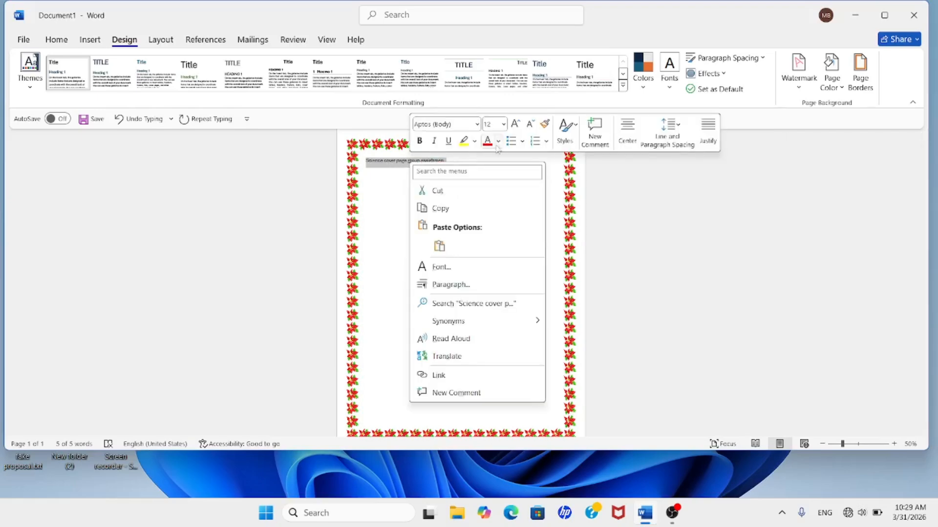
{"action": "left_click", "coordinate": [503, 125]}
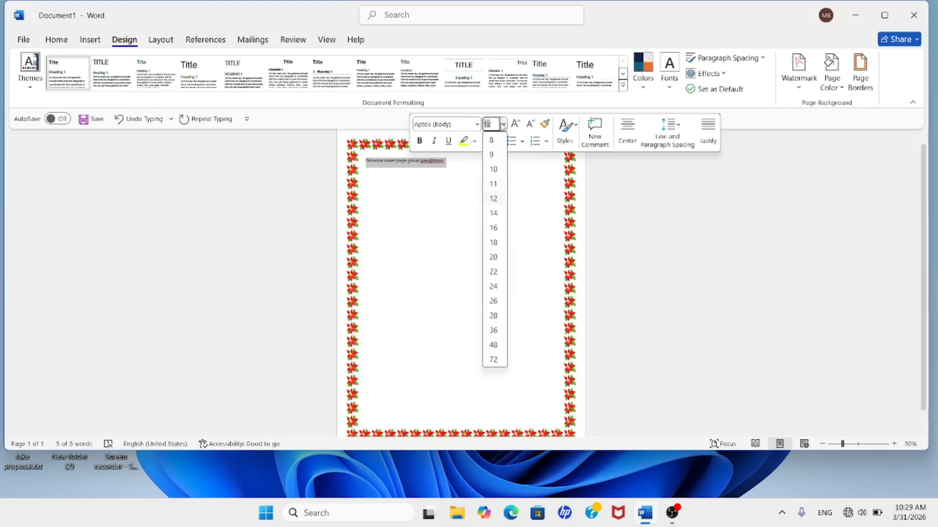
{"action": "key", "text": "Escape"}
{"action": "left_click", "coordinate": [493, 305]}
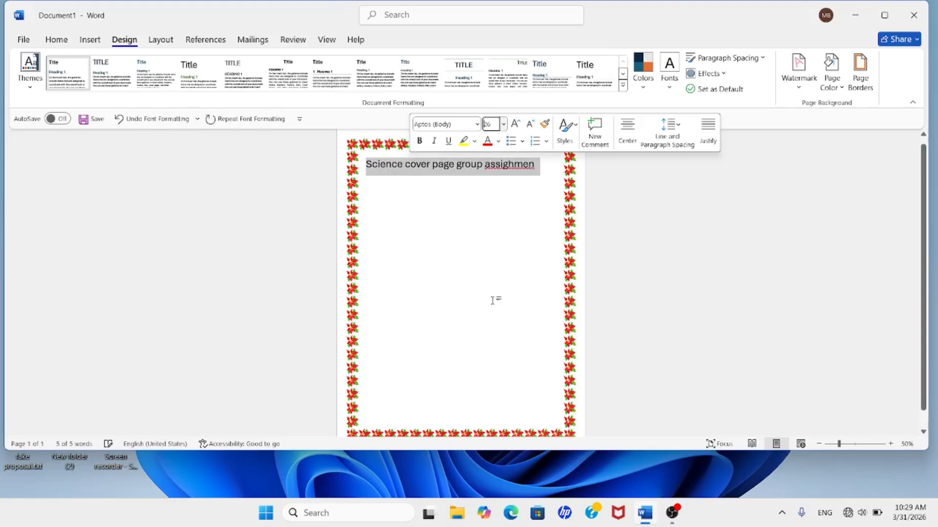
Add the missing final "t" to the title so its last word reads "assighment".
{"action": "left_click", "coordinate": [401, 213]}
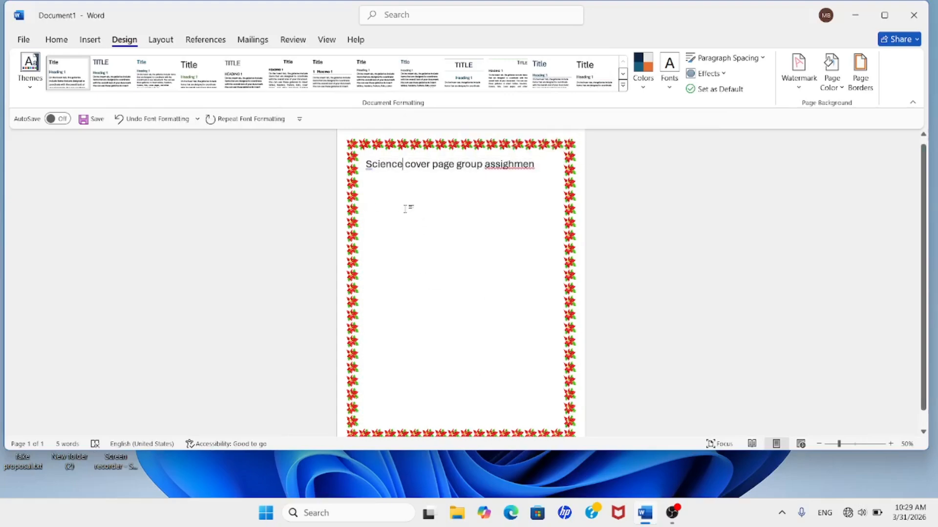
{"action": "left_click", "coordinate": [539, 165]}
{"action": "type", "text": "t"}
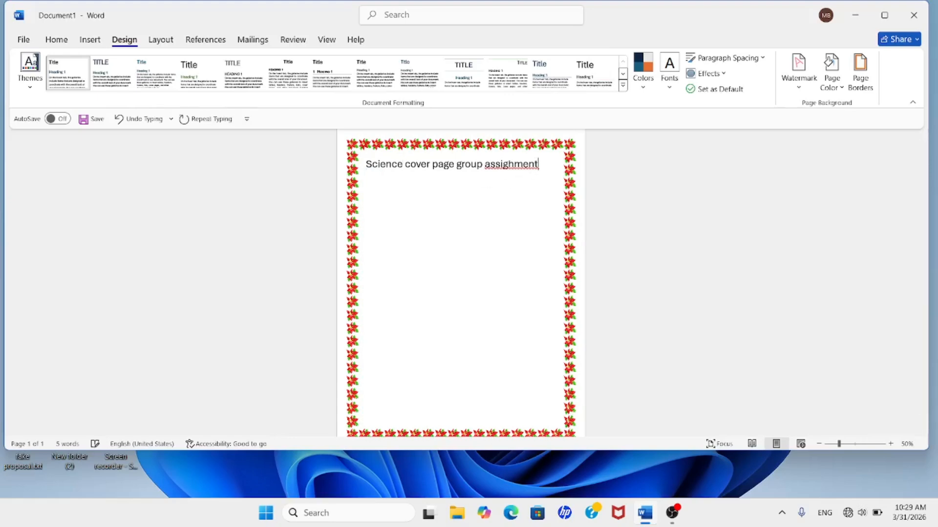
Add the line "Group two" directly below the title.
{"action": "left_click", "coordinate": [404, 217]}
{"action": "left_click_drag", "start_coordinate": [363, 197], "coordinate": [375, 193]}
{"action": "left_click", "coordinate": [383, 192]}
{"action": "left_click", "coordinate": [552, 163]}
{"action": "key", "text": "Return"}
{"action": "type", "text": "g"}
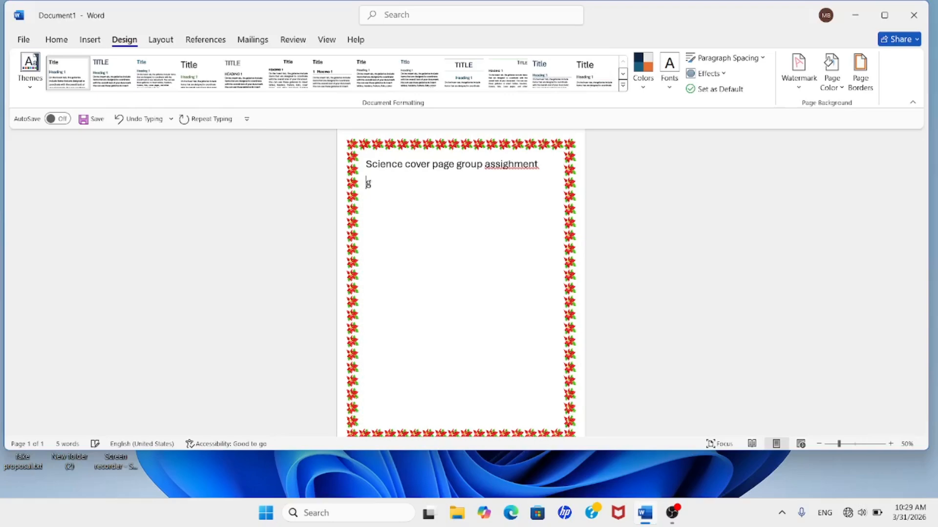
{"action": "type", "text": "roup"}
{"action": "key", "text": "BackSpace"}
{"action": "key", "text": "BackSpace"}
{"action": "key", "text": "BackSpace"}
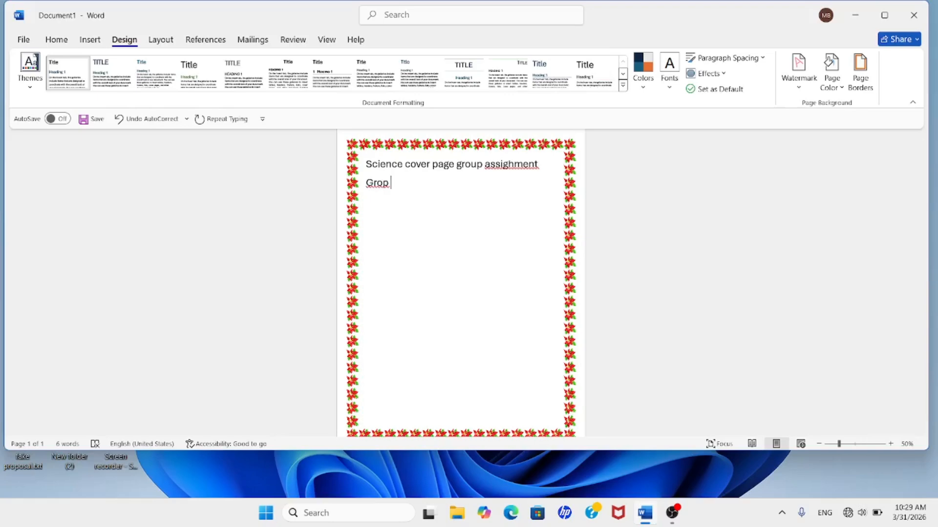
{"action": "type", "text": "o"}
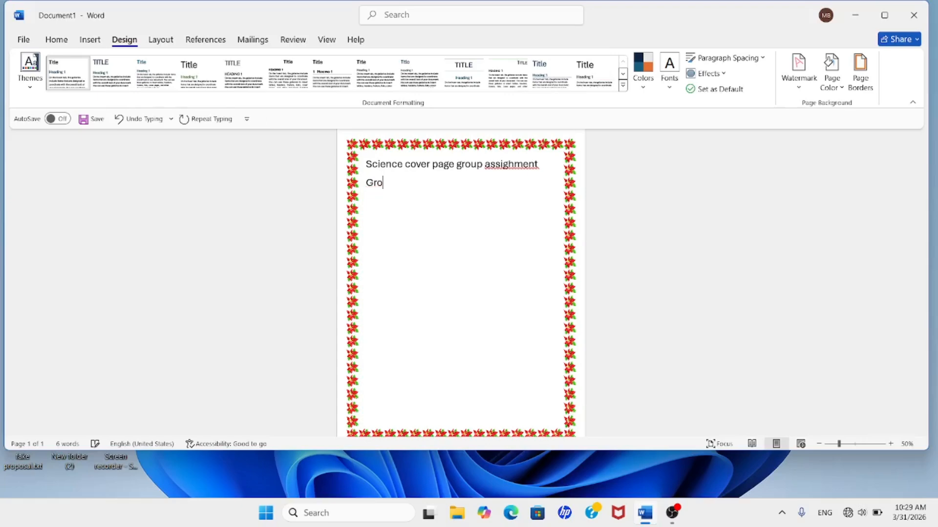
{"action": "type", "text": "up two"}
{"action": "key", "text": "Return"}
{"action": "key", "text": "BackSpace"}
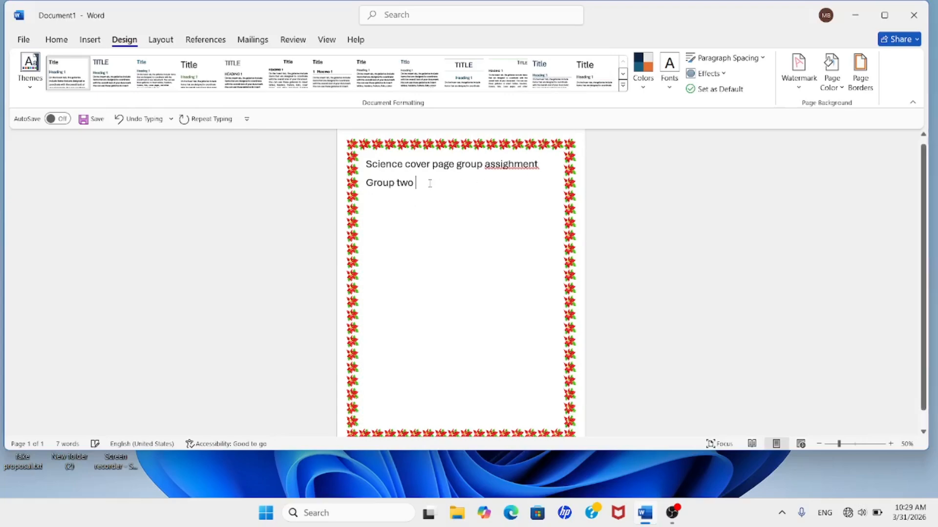
Insert a table with five columns and three rows on a new line below "Group two".
{"action": "key", "text": "Return"}
{"action": "left_click", "coordinate": [84, 39]}
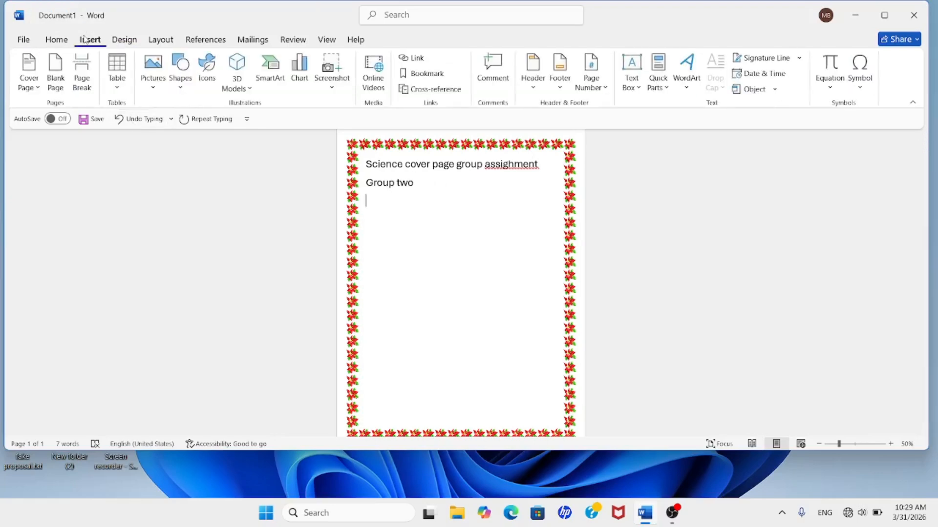
{"action": "left_click", "coordinate": [117, 80]}
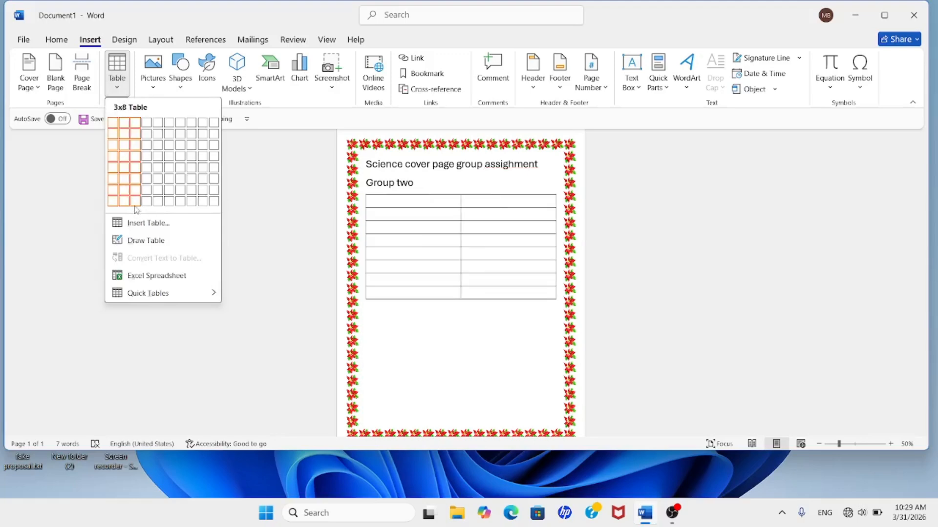
{"action": "left_click", "coordinate": [160, 145]}
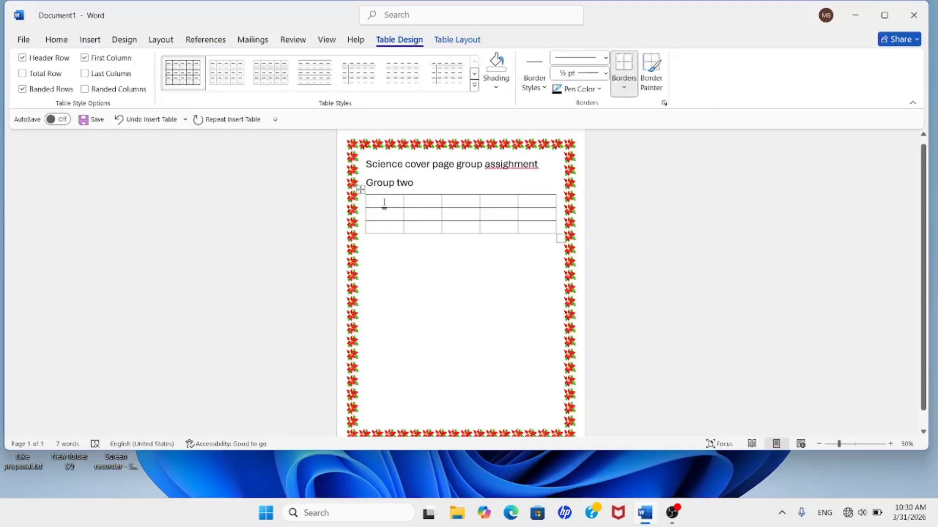
Head the table's first column "no" and fill the second row with number 1 and the first member's name.
{"action": "type", "text": "no"}
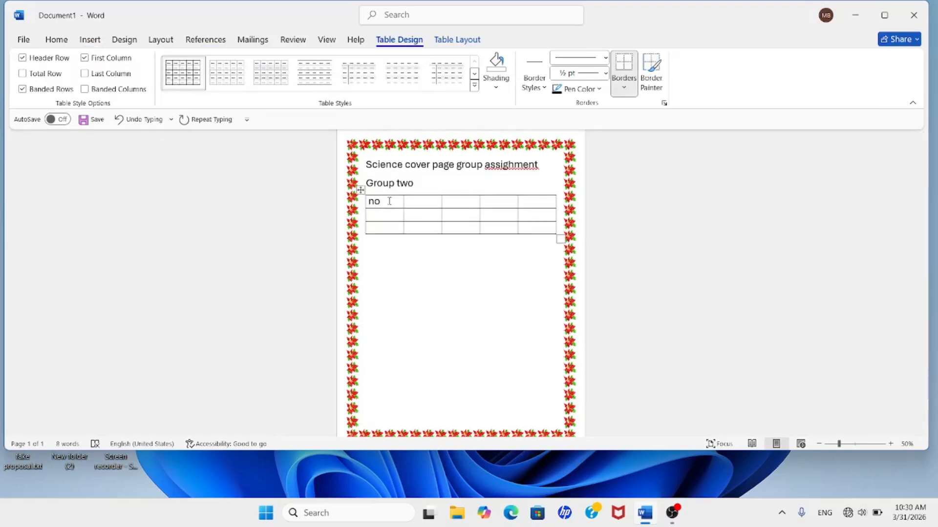
{"action": "left_click", "coordinate": [414, 213]}
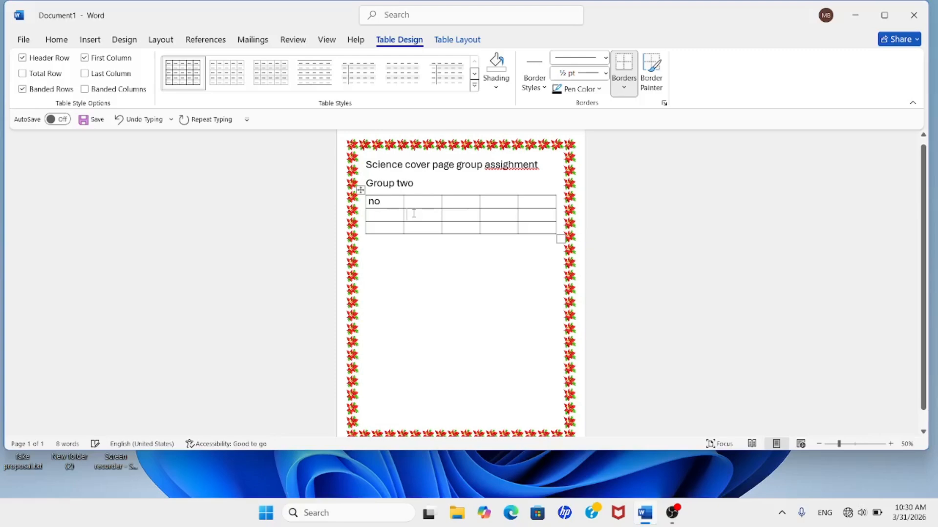
{"action": "left_click", "coordinate": [379, 214]}
{"action": "type", "text": "1"}
{"action": "left_click", "coordinate": [418, 214]}
{"action": "type", "text": "k"}
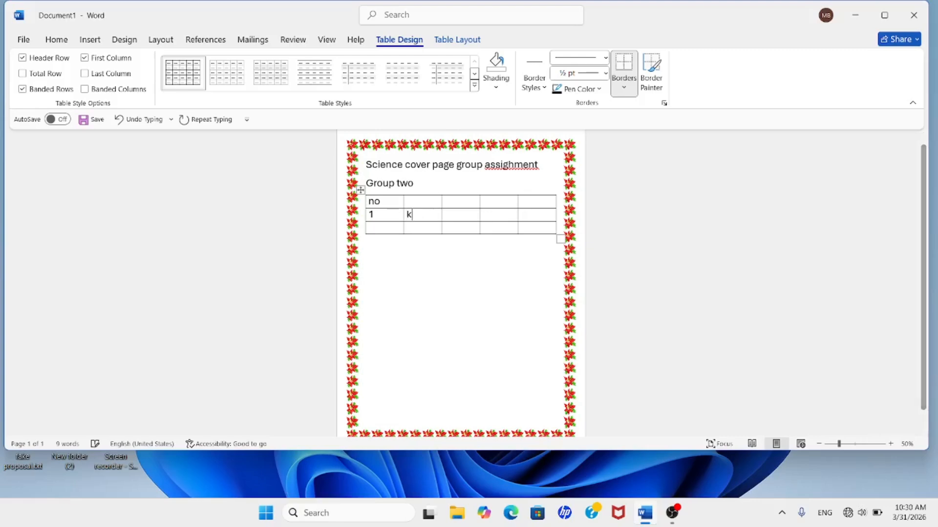
{"action": "type", "text": "ebede"}
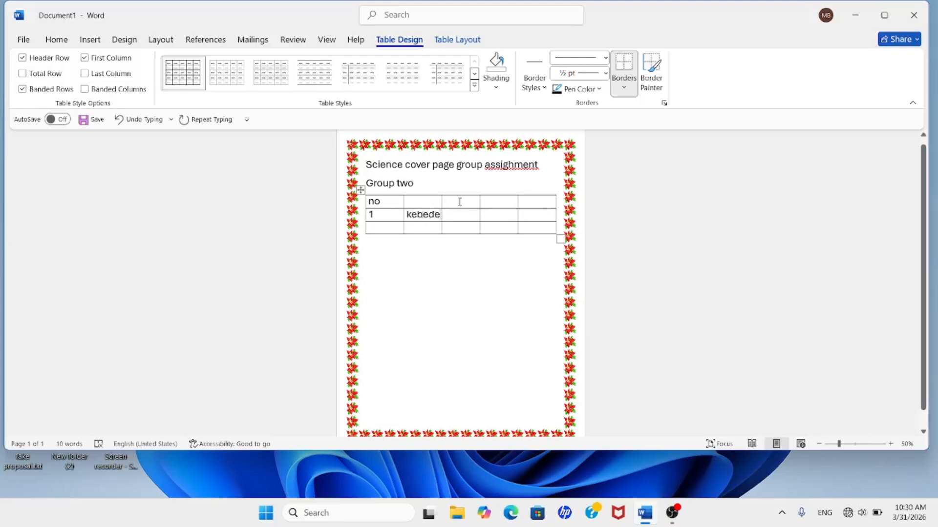
Enter the column headings "name", "ID" and "signiture" in the second to fourth columns of the table's first row.
{"action": "left_click", "coordinate": [431, 200]}
{"action": "type", "text": "nam"}
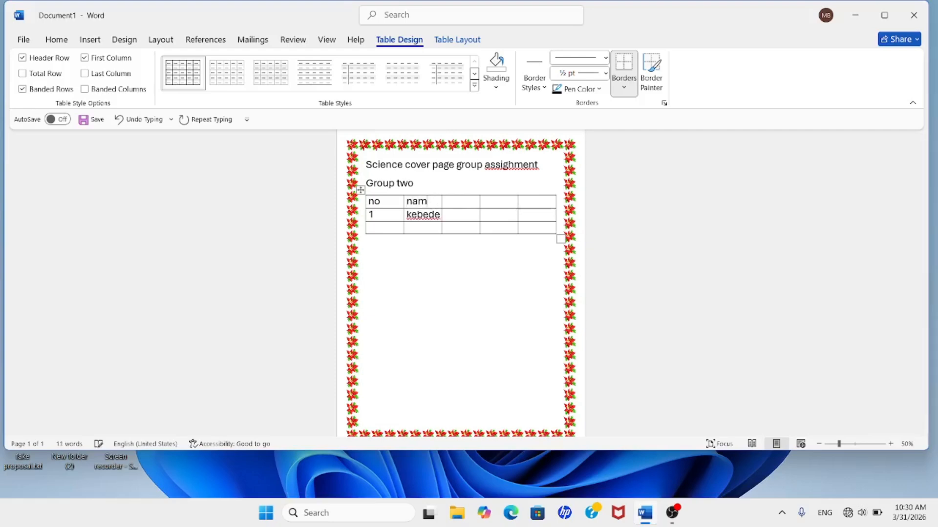
{"action": "type", "text": "e"}
{"action": "type", "text": "ID"}
{"action": "left_click", "coordinate": [488, 201]}
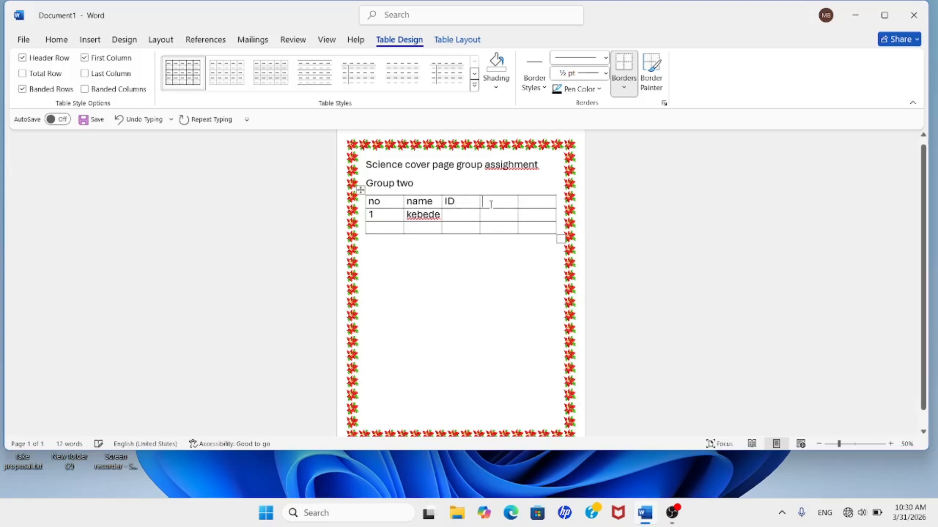
{"action": "type", "text": "sig"}
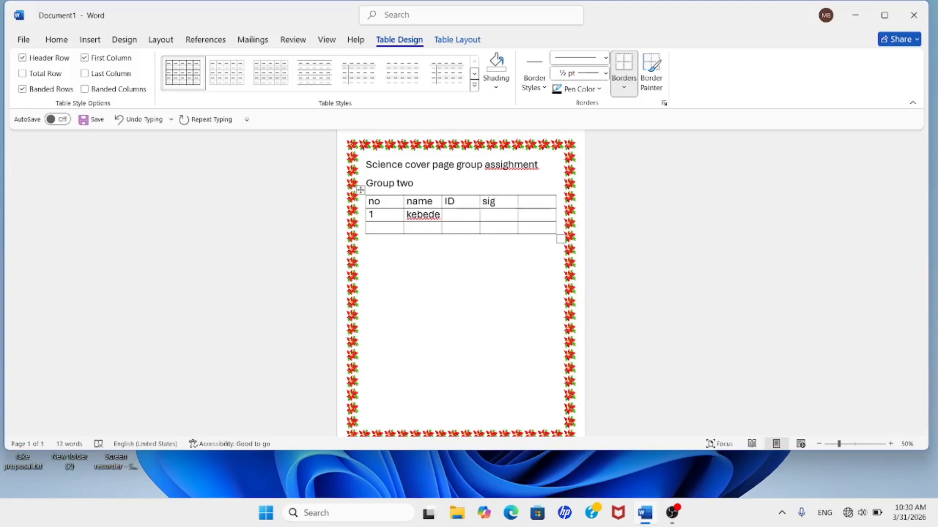
{"action": "type", "text": "nitue"}
{"action": "key", "text": "BackSpace"}
{"action": "key", "text": "BackSpace"}
{"action": "type", "text": "ure"}
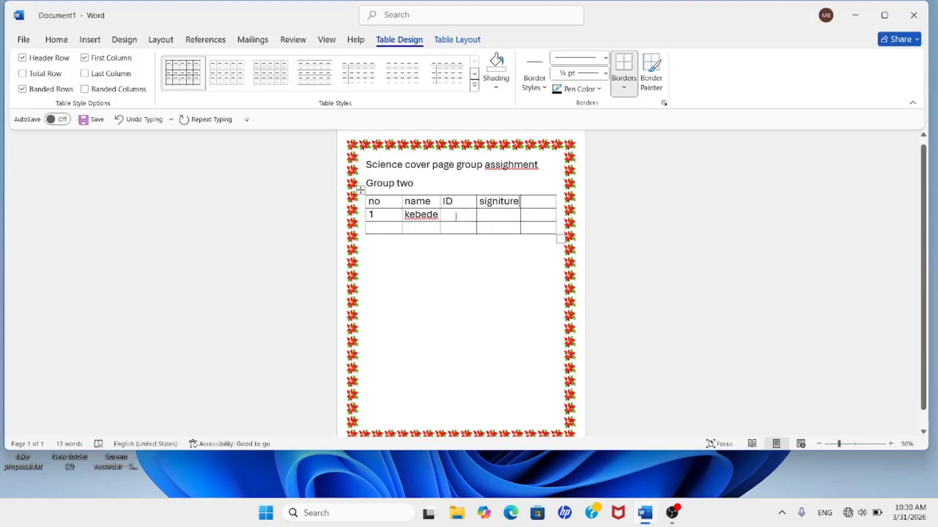
{"action": "type", "text": "021"}
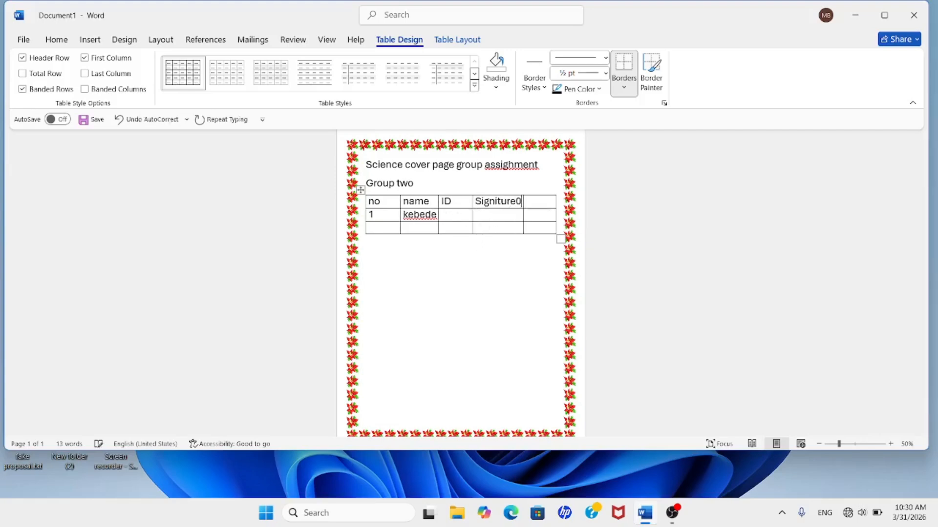
{"action": "key", "text": "BackSpace"}
{"action": "key", "text": "BackSpace"}
{"action": "key", "text": "BackSpace"}
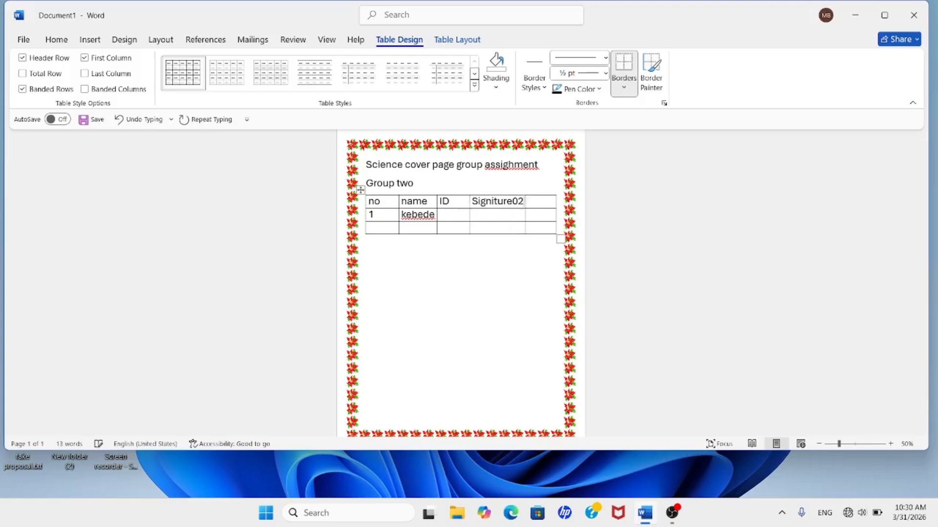
Enter the first member's ID in the ID column, and fill the third row with number 2 and the second member's name.
{"action": "left_click", "coordinate": [449, 216]}
{"action": "type", "text": "021"}
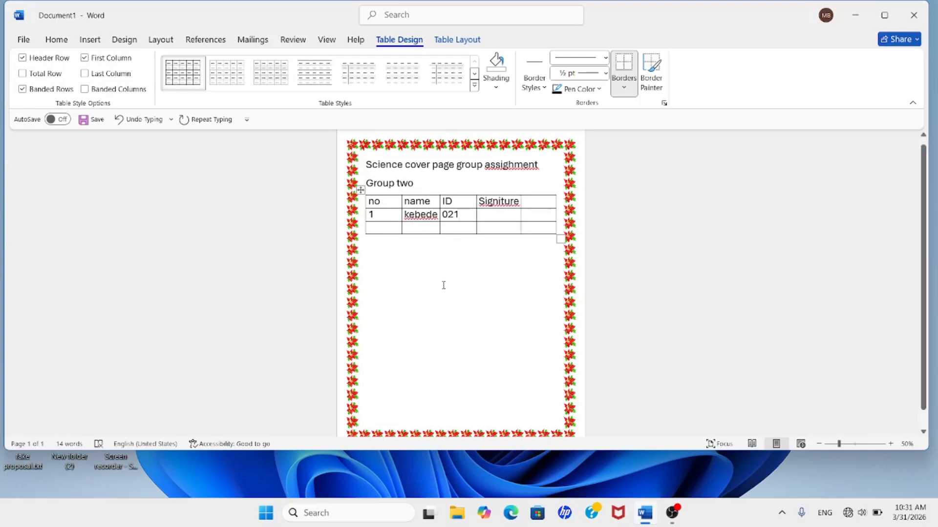
{"action": "left_click", "coordinate": [382, 228]}
{"action": "type", "text": "2"}
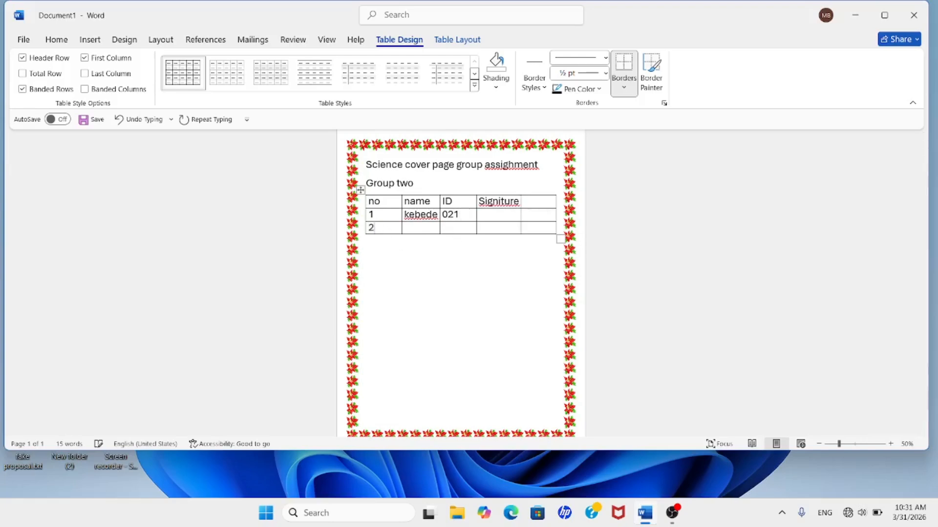
{"action": "left_click", "coordinate": [418, 228]}
{"action": "type", "text": "abebe"}
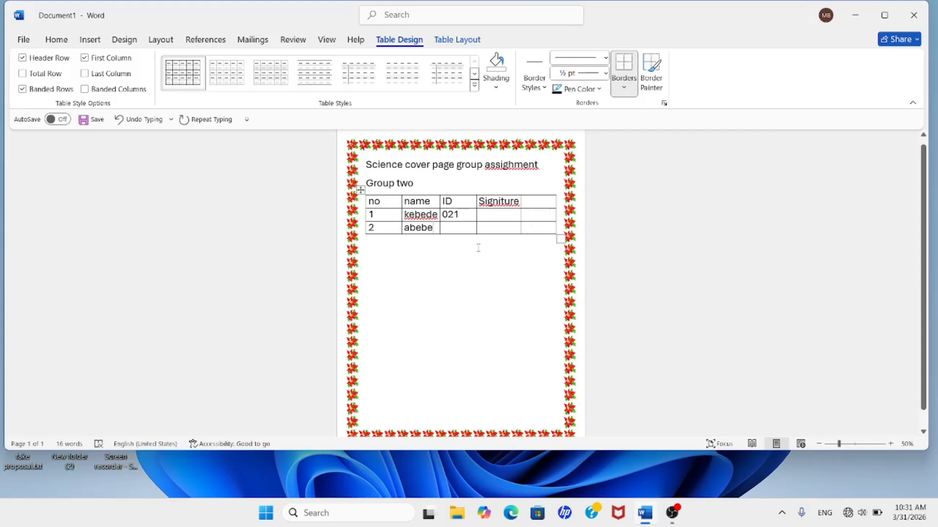
{"action": "left_click", "coordinate": [24, 40]}
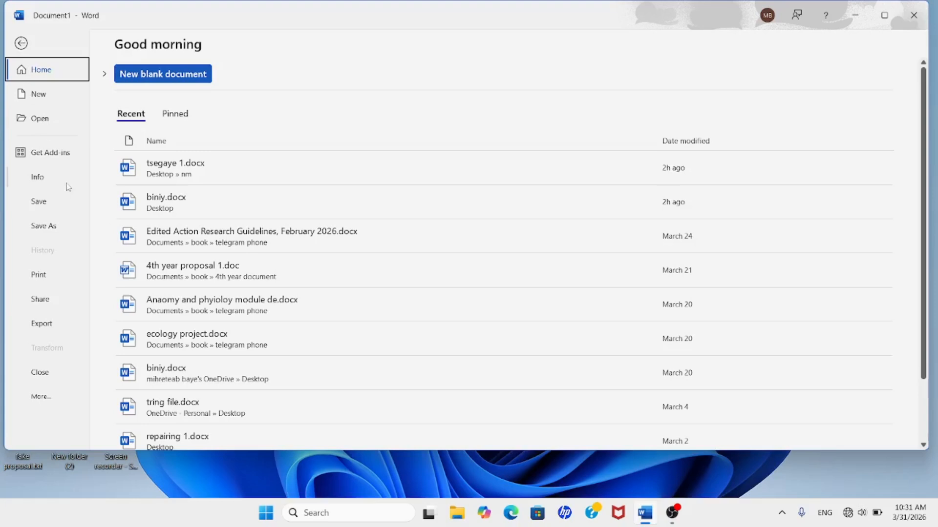
{"action": "left_click", "coordinate": [21, 44]}
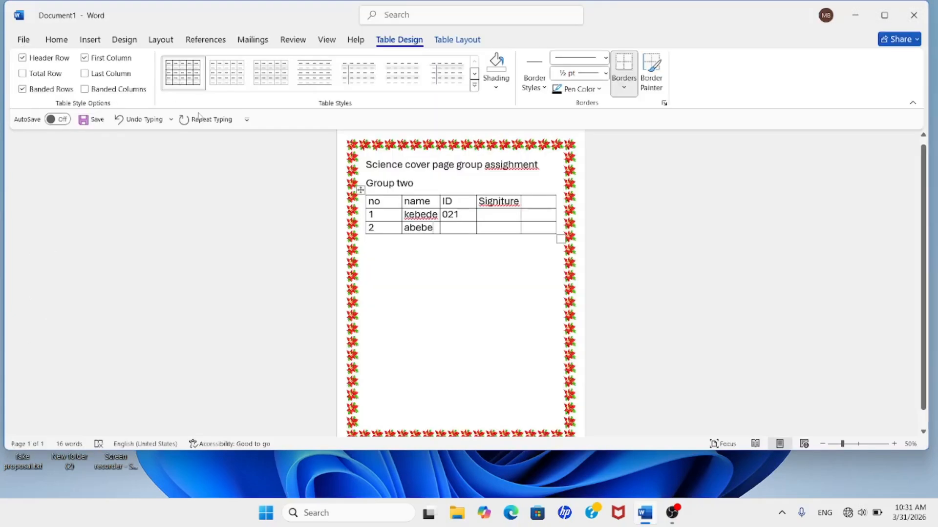
{"action": "scroll", "coordinate": [375, 233], "scroll_direction": "down", "scroll_amount": 1}
{"action": "scroll", "coordinate": [374, 233], "scroll_direction": "up", "scroll_amount": 1}
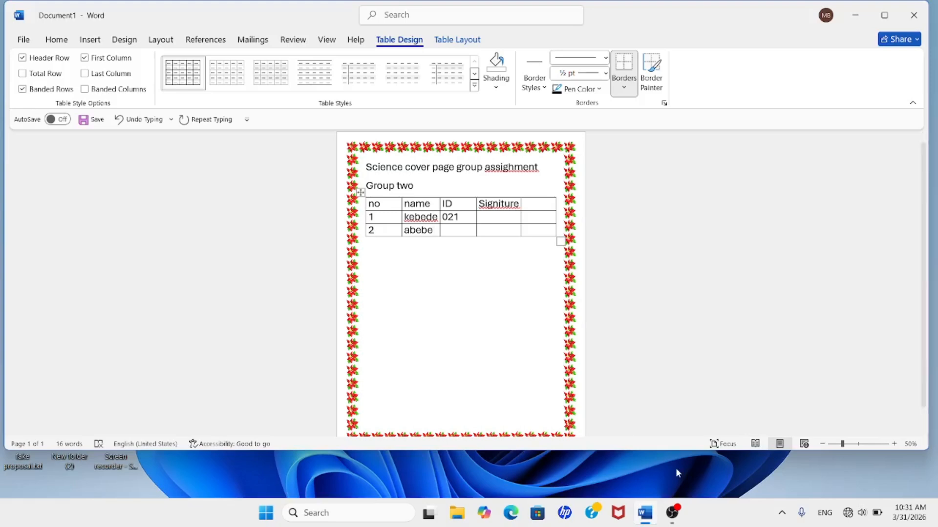
{"action": "left_click", "coordinate": [673, 512]}
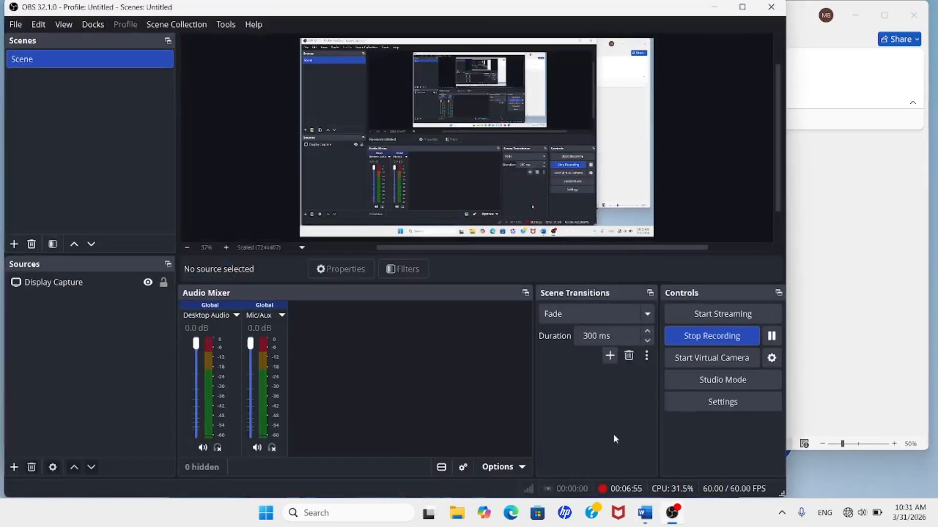